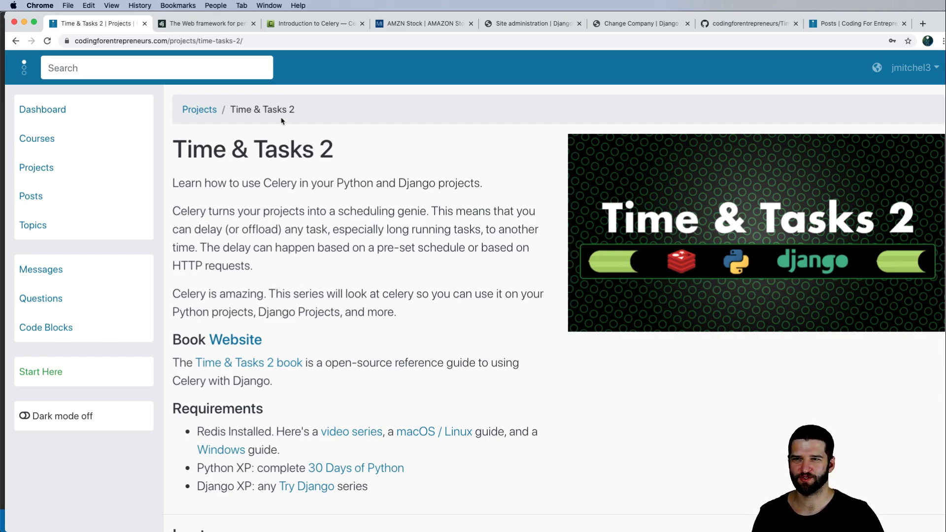
Switch from the Time & Tasks 2 course tab to the djangoproject.com tab.
key("ctrl+Tab")
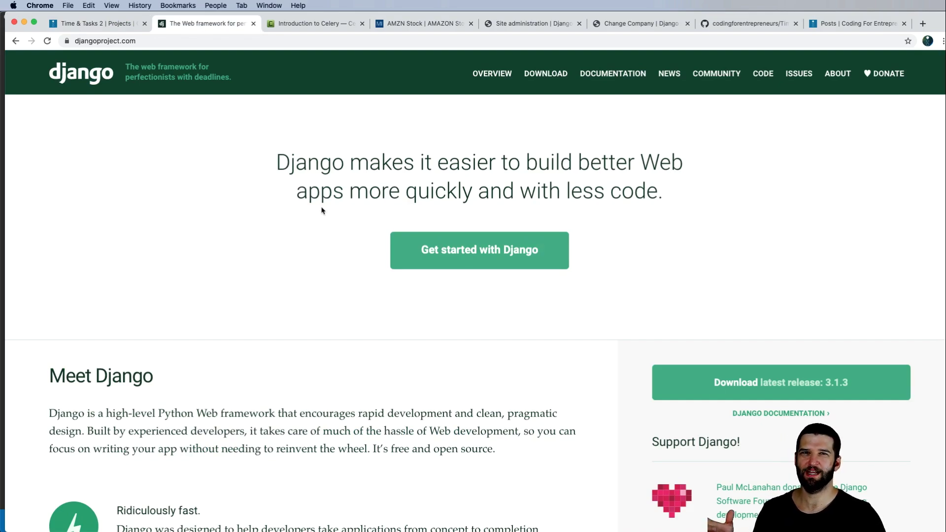
left_click(279, 25)
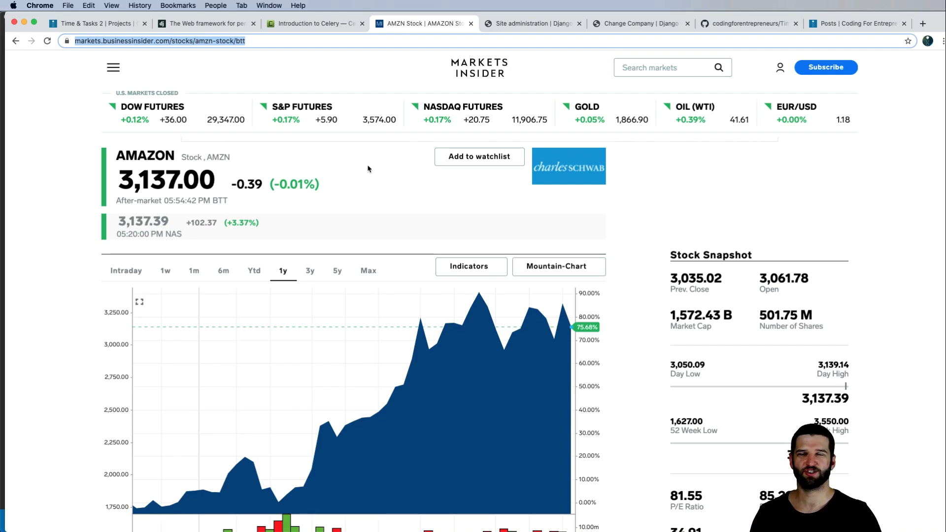
left_click(302, 23)
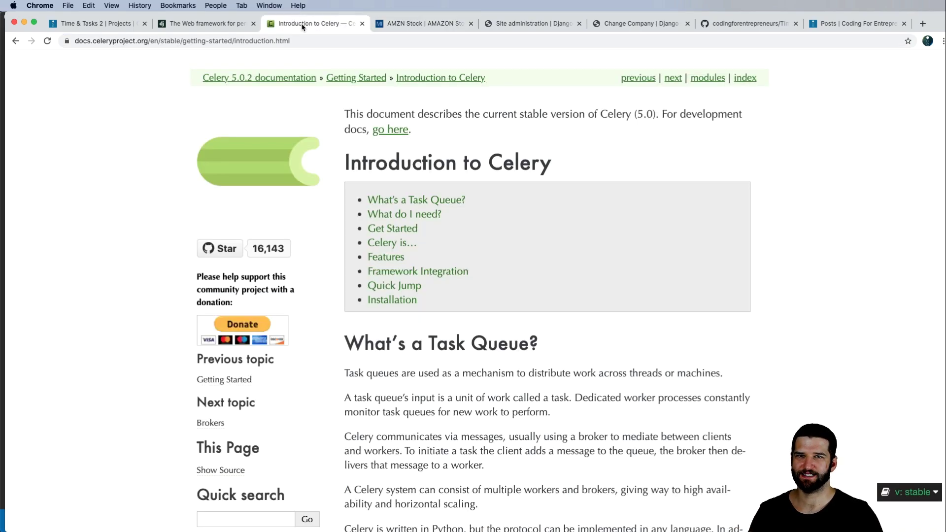
left_click(207, 23)
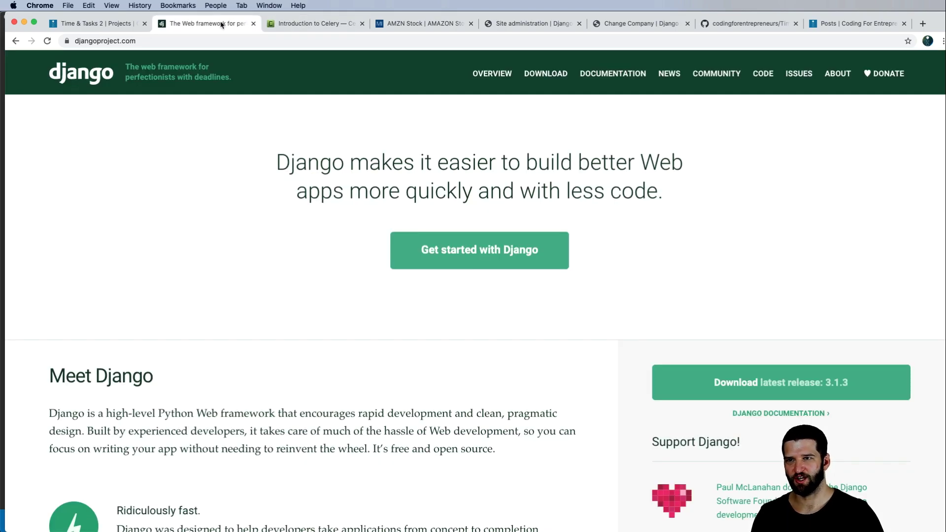
Return to the 'Introduction to Celery' docs to read the What's a Task Queue section.
left_click(301, 24)
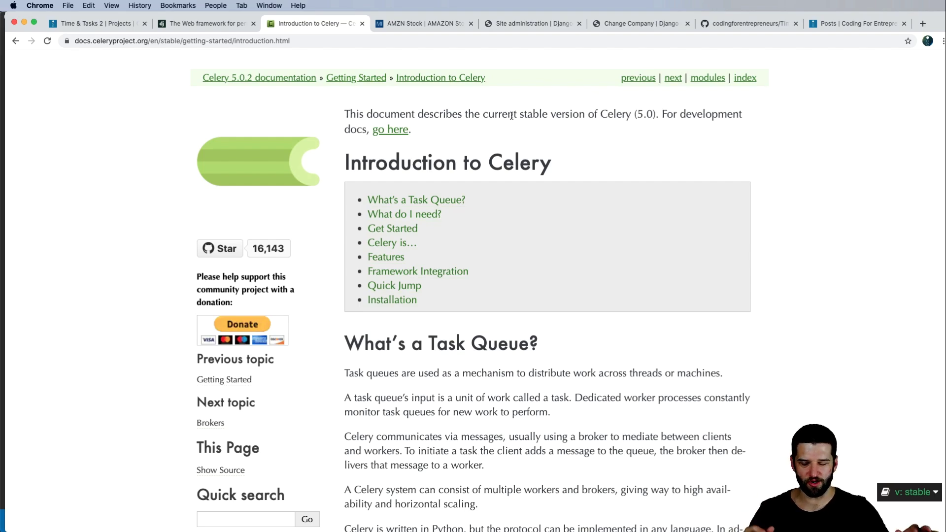
Show tasks.py full-height in VS Code with the terminal closed, noting the has_granular_scraping check.
key("super+Tab")
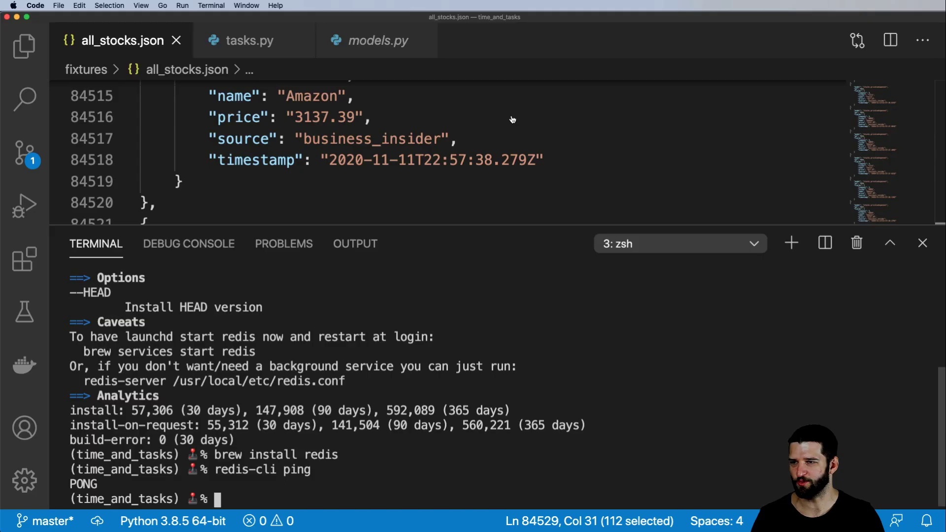
left_click(246, 46)
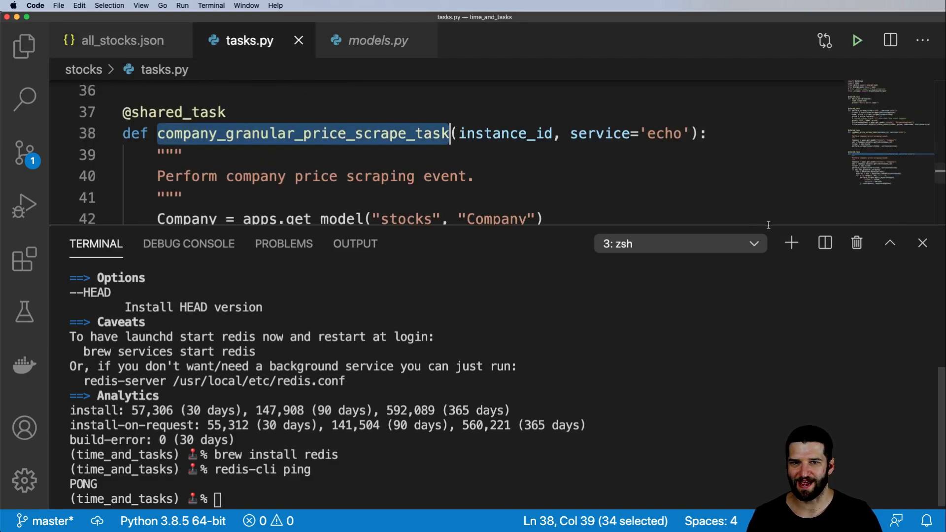
left_click_drag(479, 273, 480, 275)
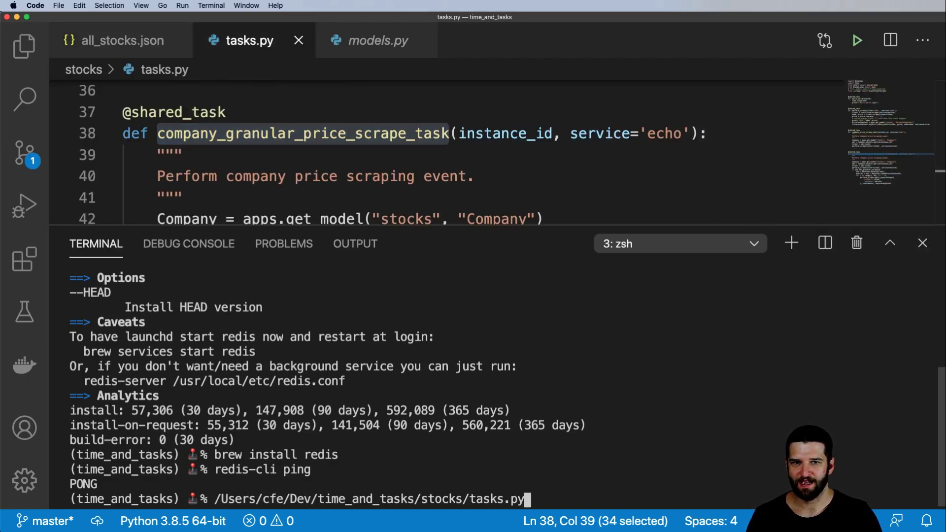
left_click(922, 243)
scroll(497, 255, "down", 1)
left_click(497, 255)
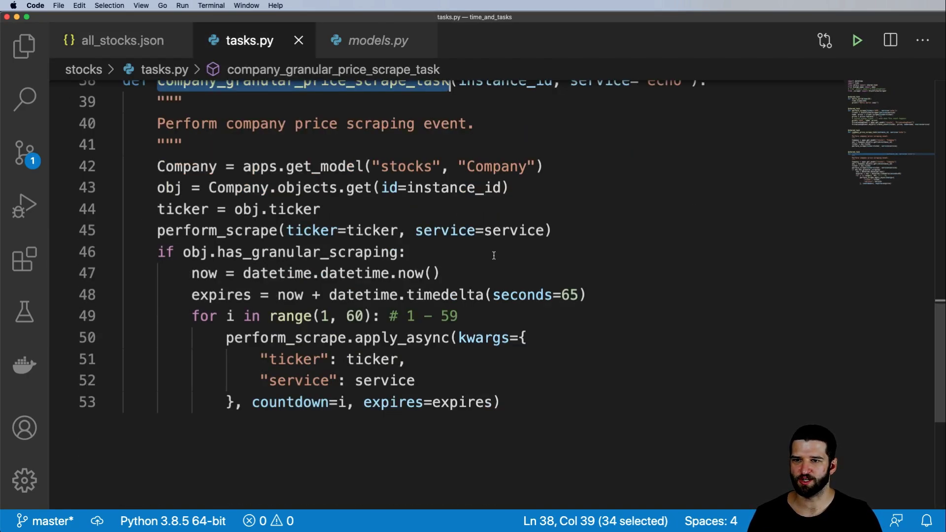
scroll(498, 272, "up", 1)
scroll(519, 433, "up", 1)
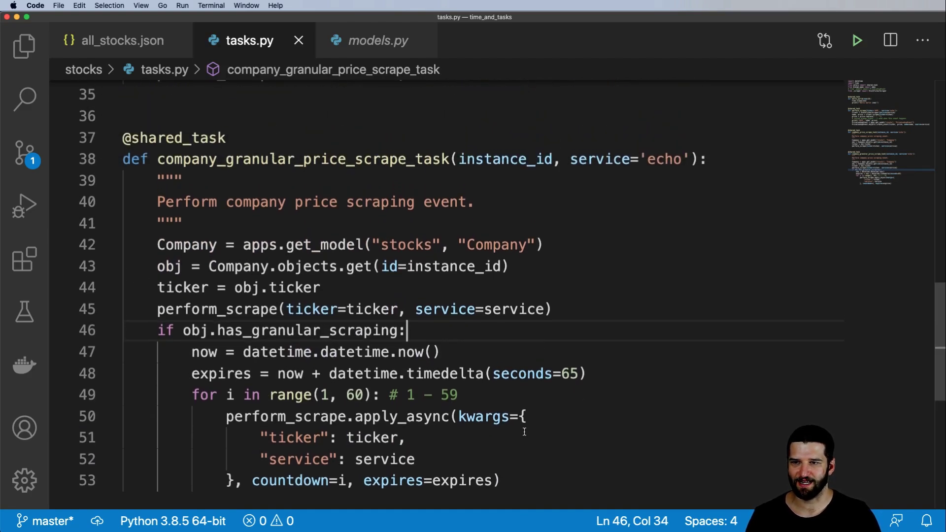
scroll(514, 424, "up", 5)
scroll(502, 420, "up", 4)
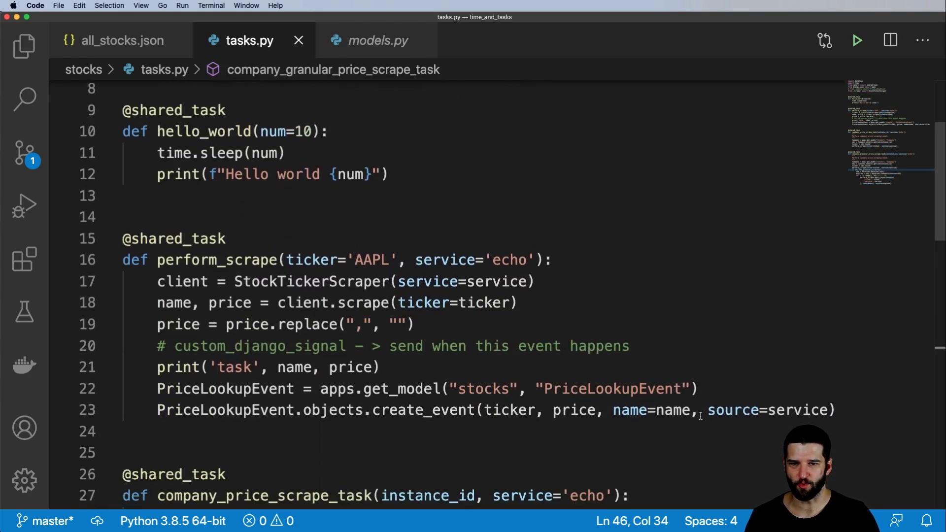
scroll(414, 362, "down", 1)
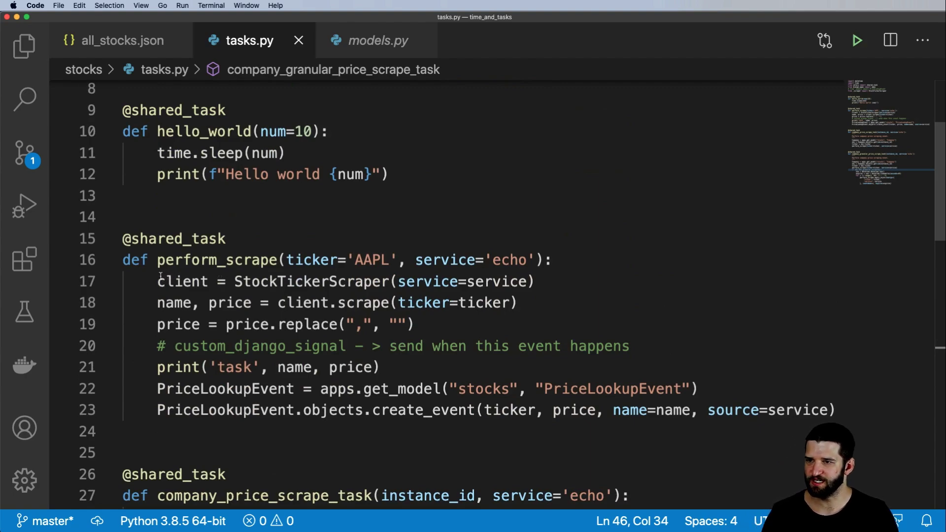
Highlight perform_scrape's StockTickerScraper, name-and-price and create_event lines, then return to Chrome.
left_click_drag(156, 282, 544, 280)
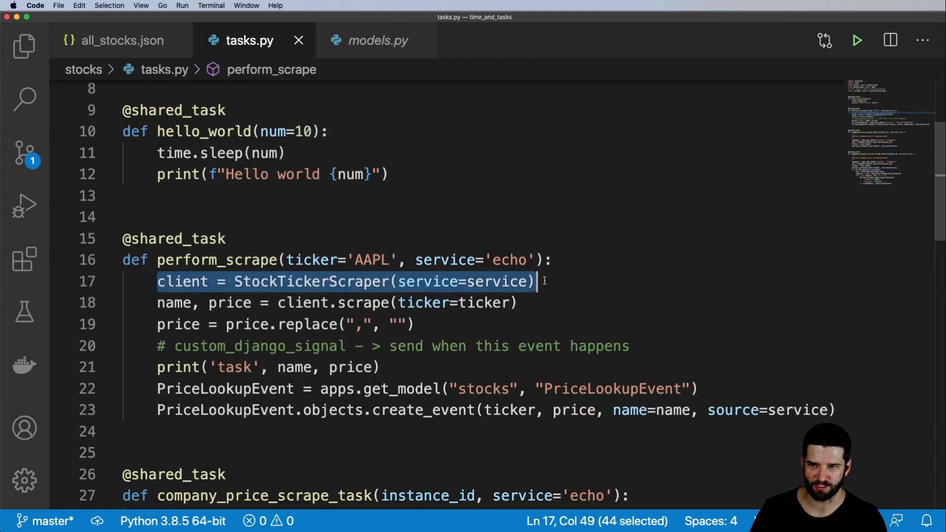
left_click_drag(163, 303, 518, 310)
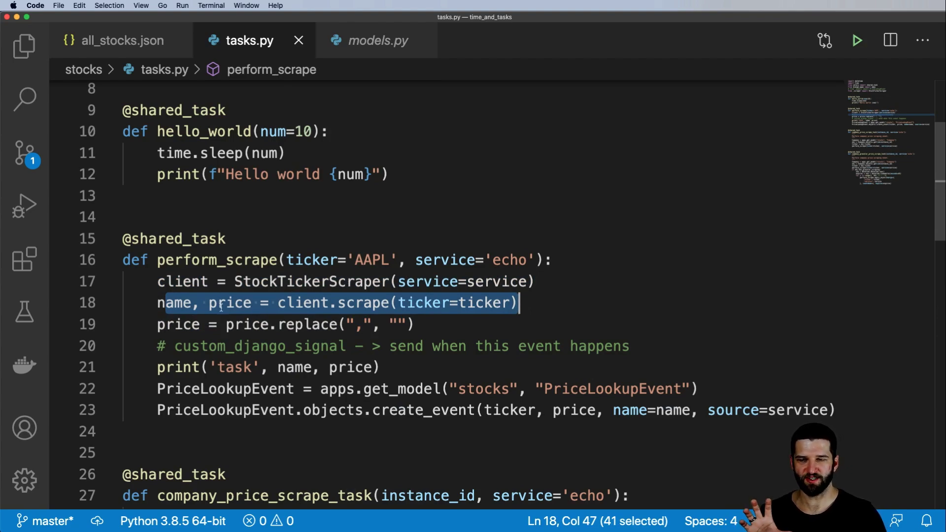
left_click_drag(157, 410, 849, 414)
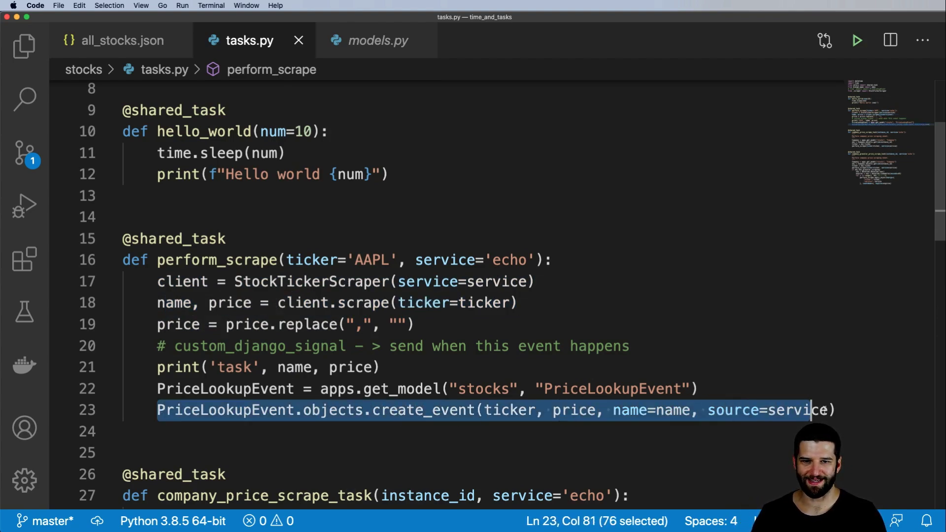
left_click(755, 388)
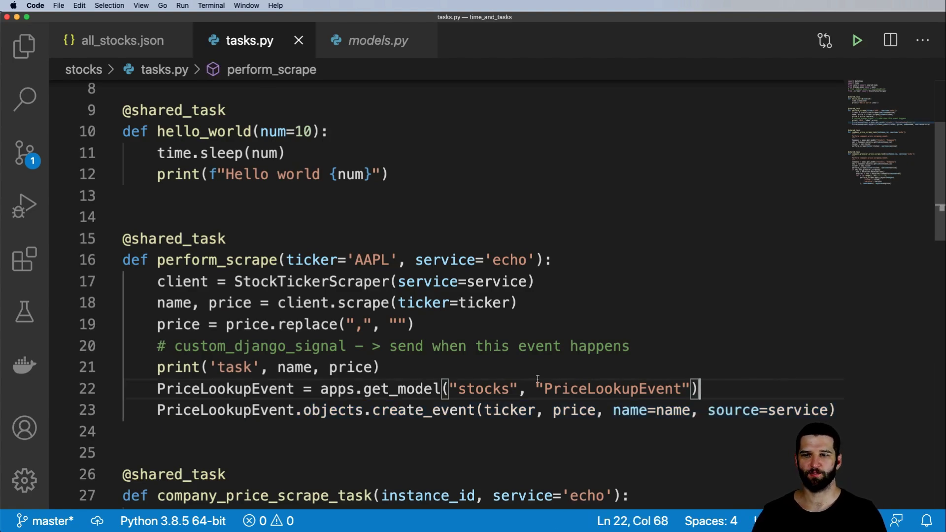
left_click_drag(157, 411, 820, 411)
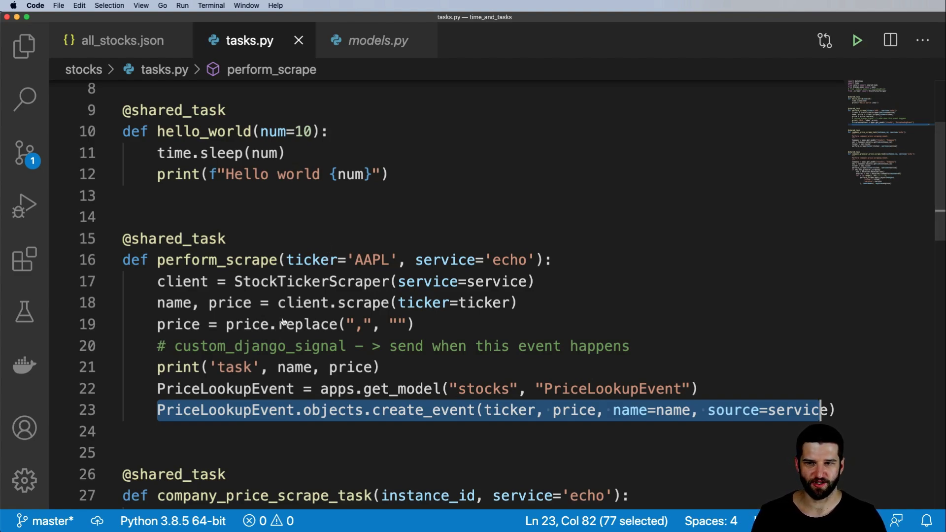
key("super+Tab")
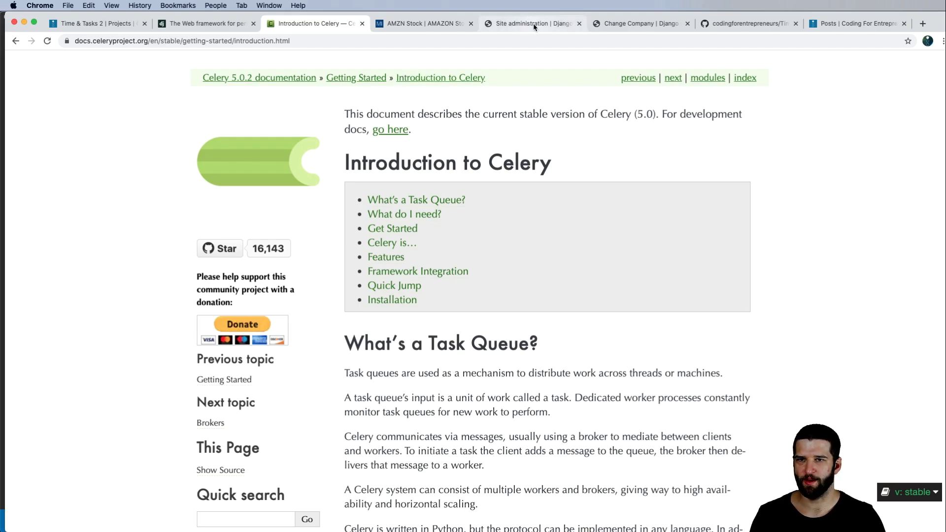
From Site administration's Periodic tasks, add a new task using stocks.tasks.perform_scrape.
left_click(512, 22)
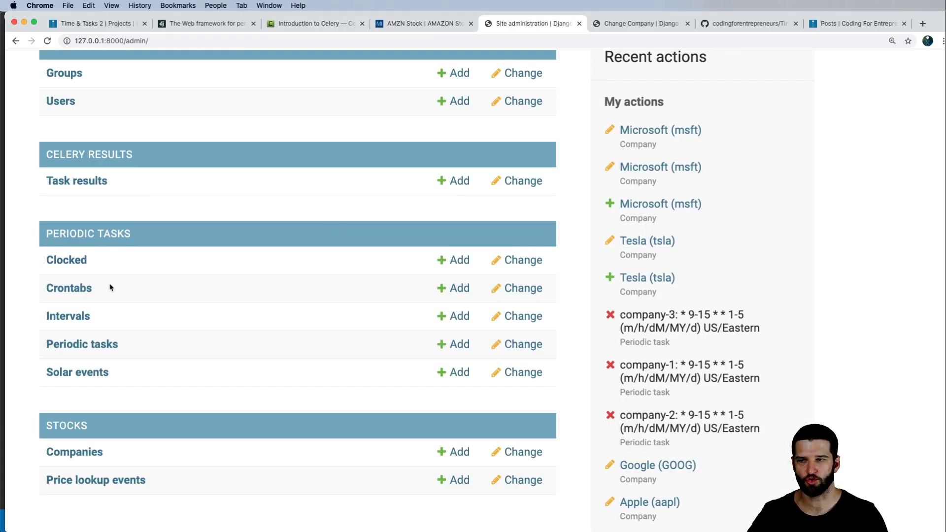
left_click(92, 346)
scroll(148, 325, "down", 2)
scroll(159, 296, "down", 2)
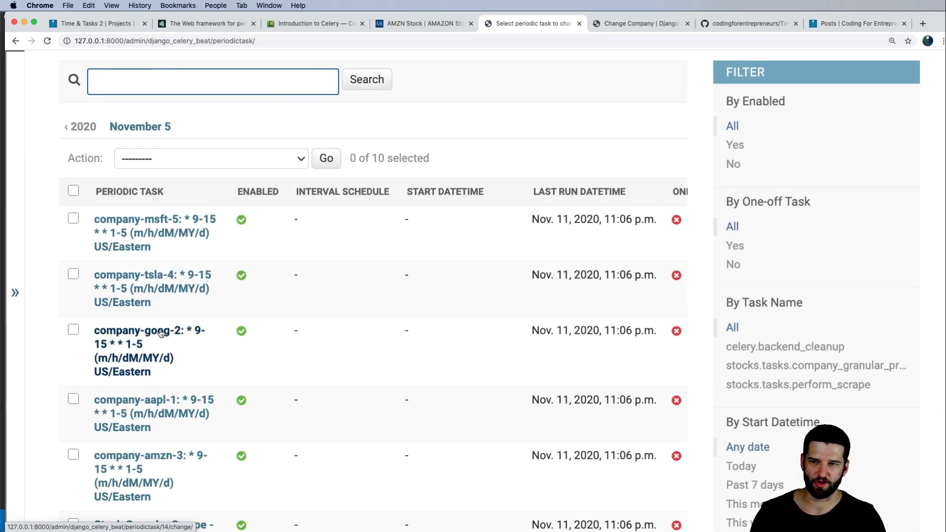
scroll(161, 285, "down", 5)
scroll(222, 277, "up", 10)
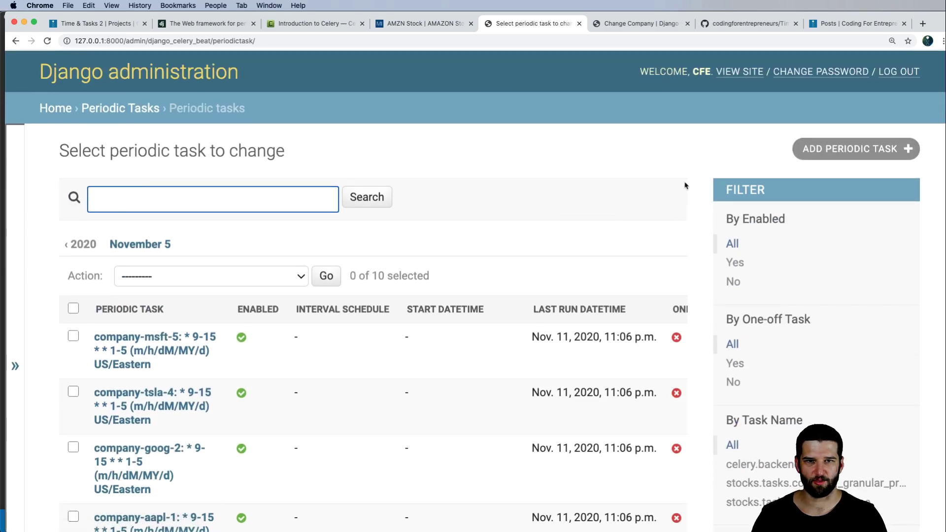
left_click(808, 157)
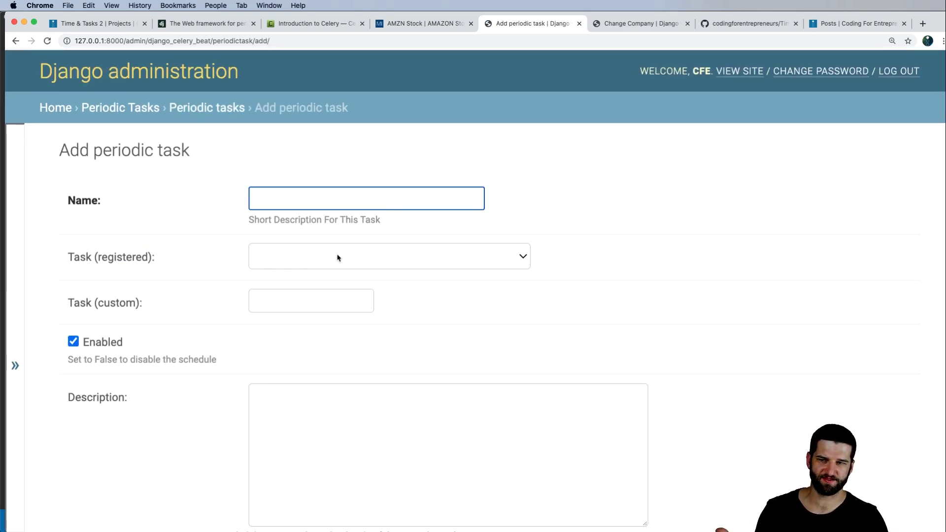
left_click(298, 257)
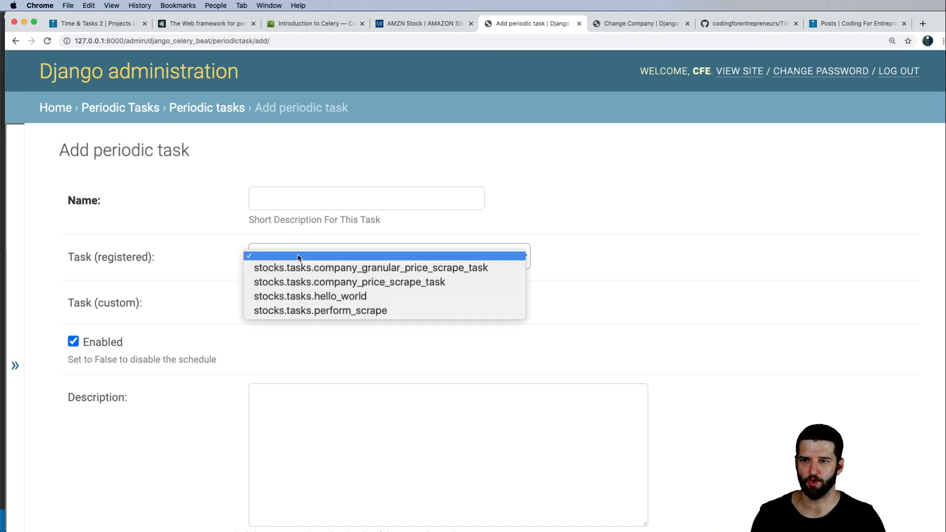
left_click(347, 311)
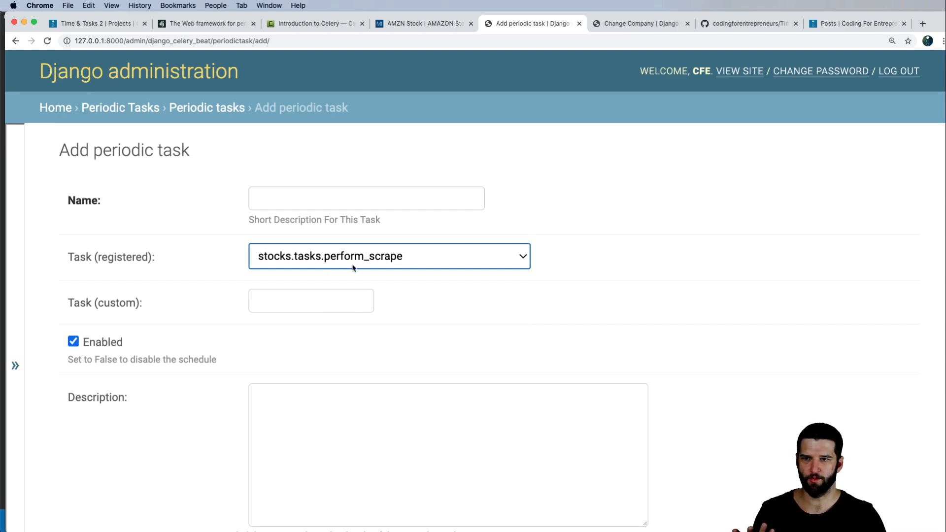
scroll(208, 274, "down", 5)
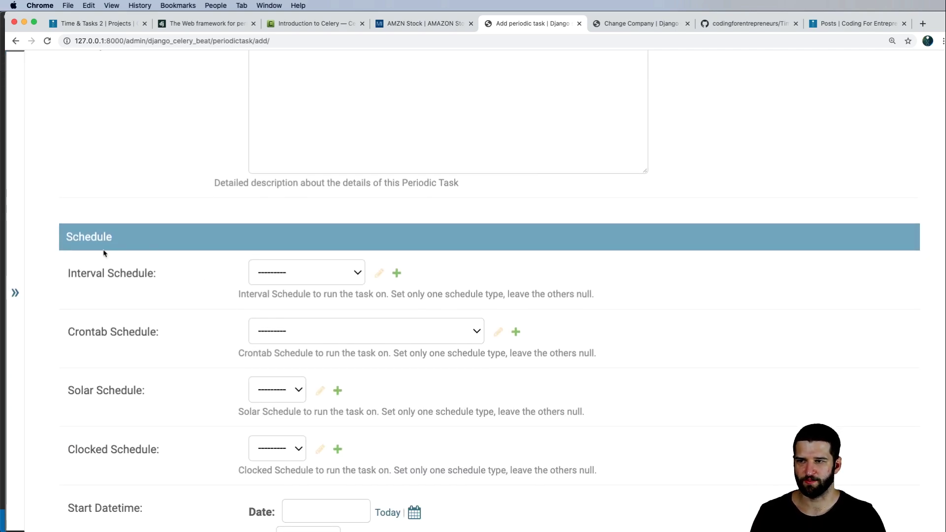
scroll(107, 253, "down", 1)
scroll(107, 256, "down", 1)
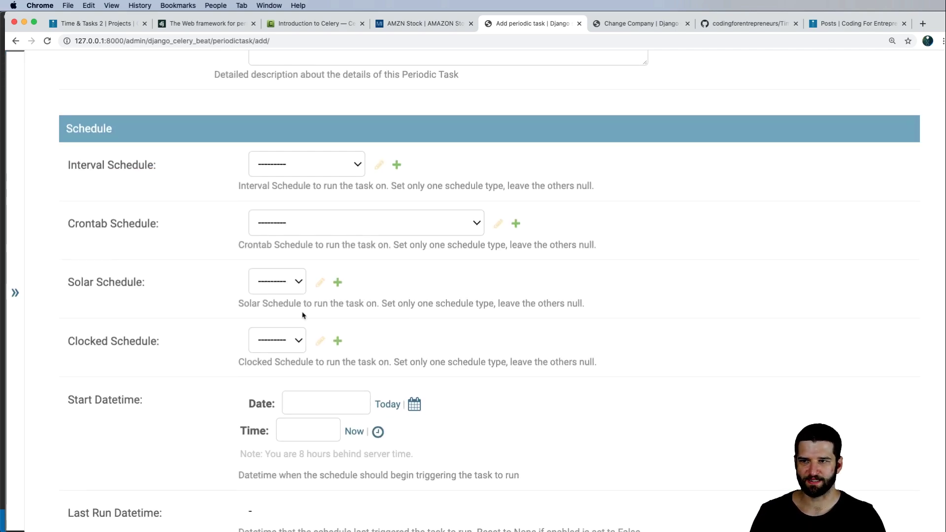
Try the weekday US/Eastern crontab, then clear it and set the interval to every 10 seconds.
left_click(293, 225)
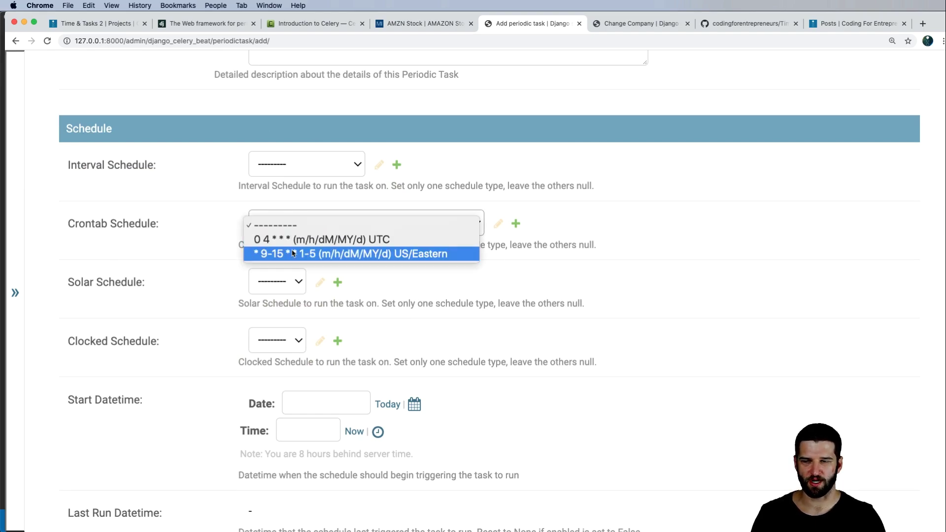
left_click(290, 253)
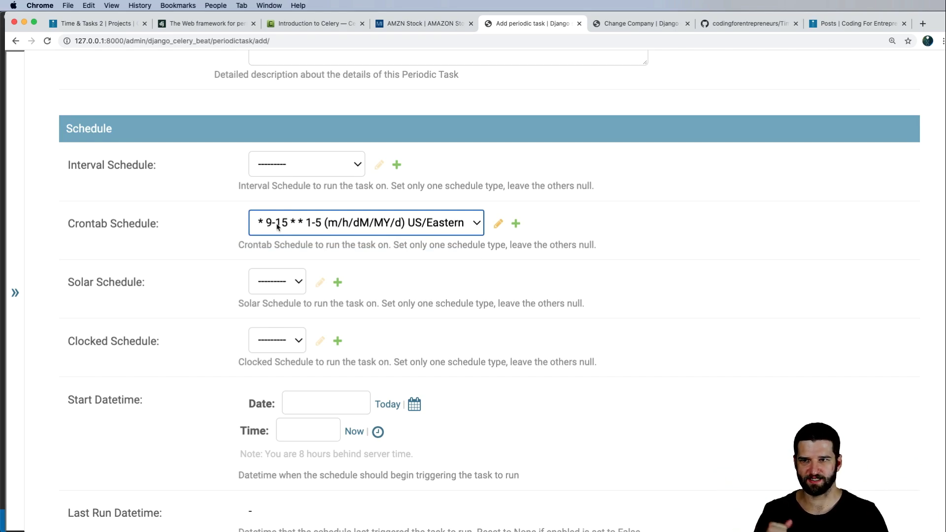
left_click(333, 229)
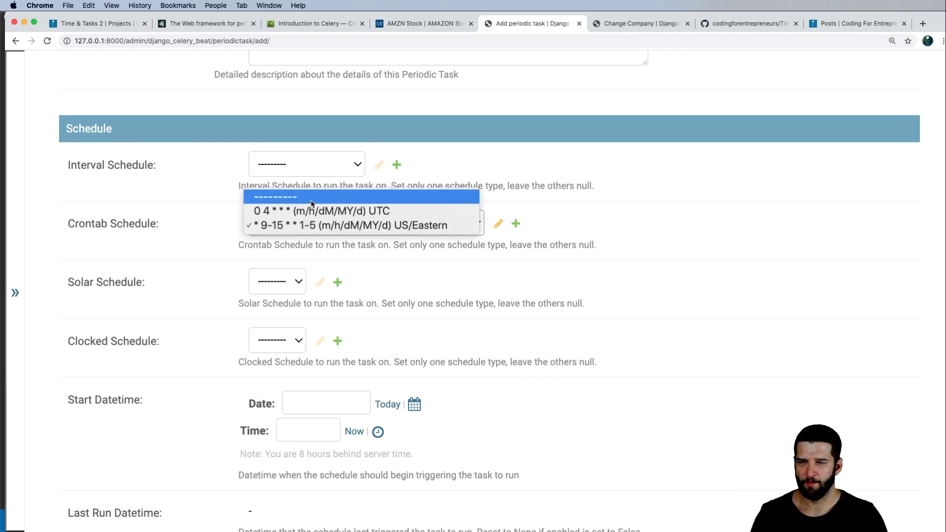
left_click(302, 186)
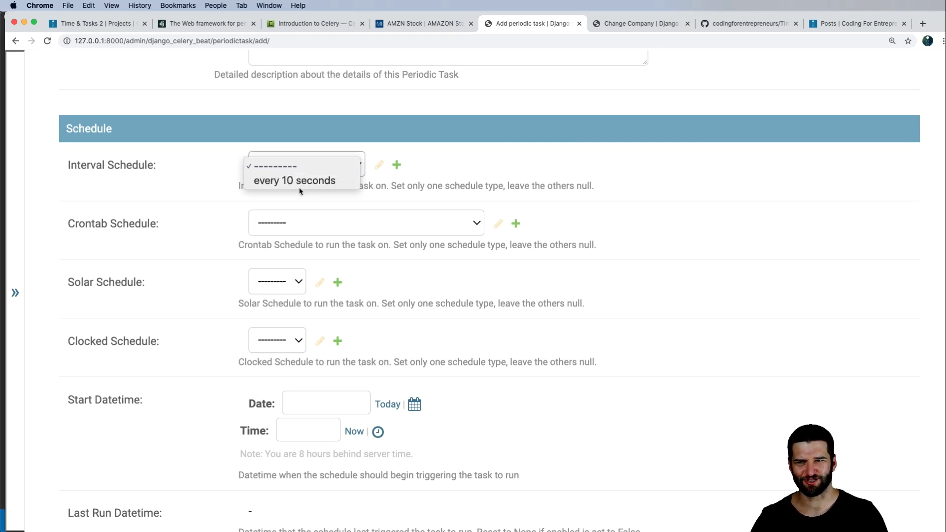
left_click(296, 183)
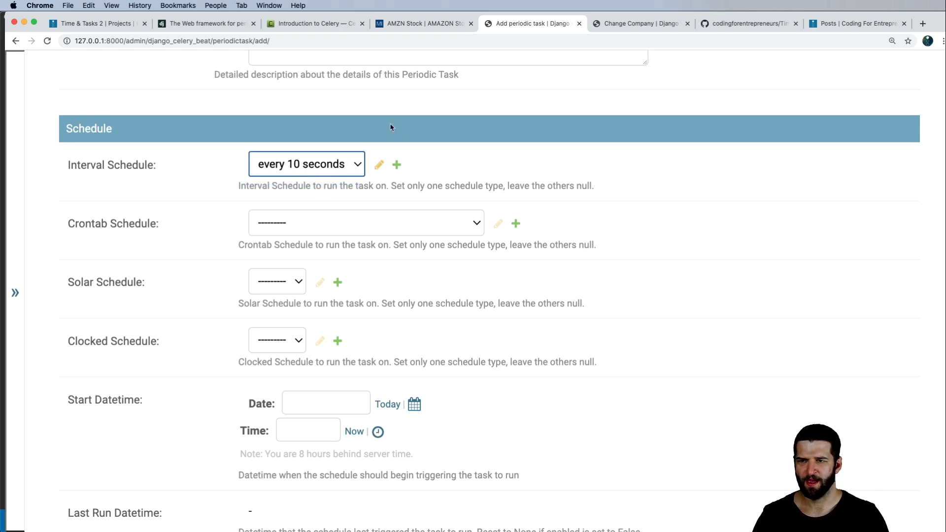
After a glance at the AMZN stock page, set the crontab to * 9-15 * * 1-5 US/Eastern.
left_click(415, 24)
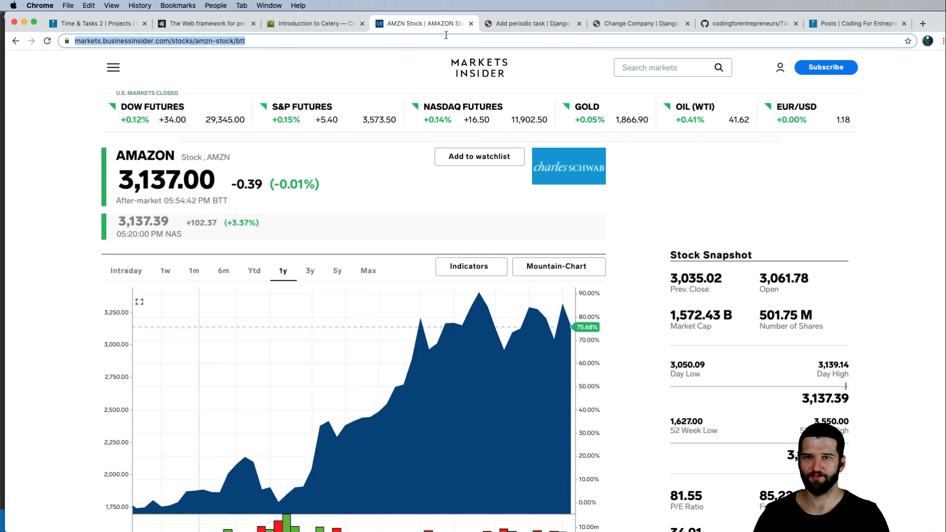
left_click(509, 24)
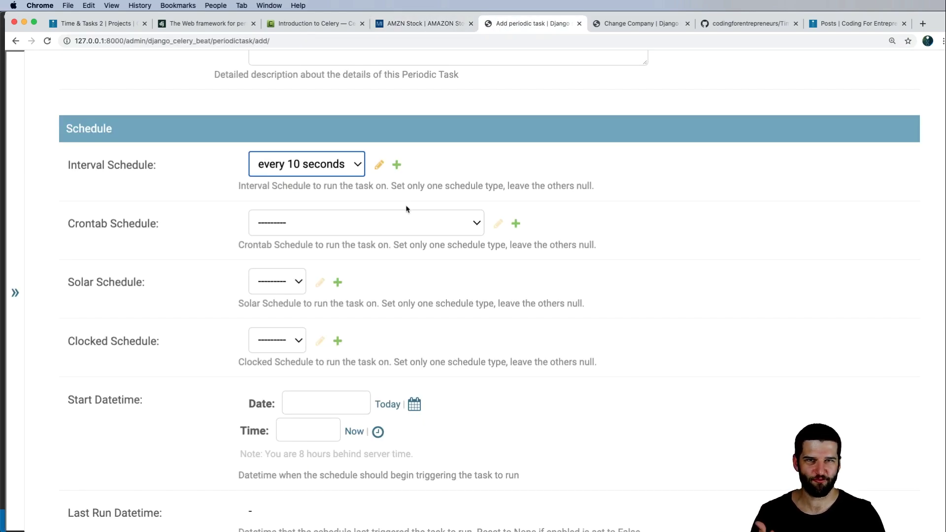
left_click(393, 223)
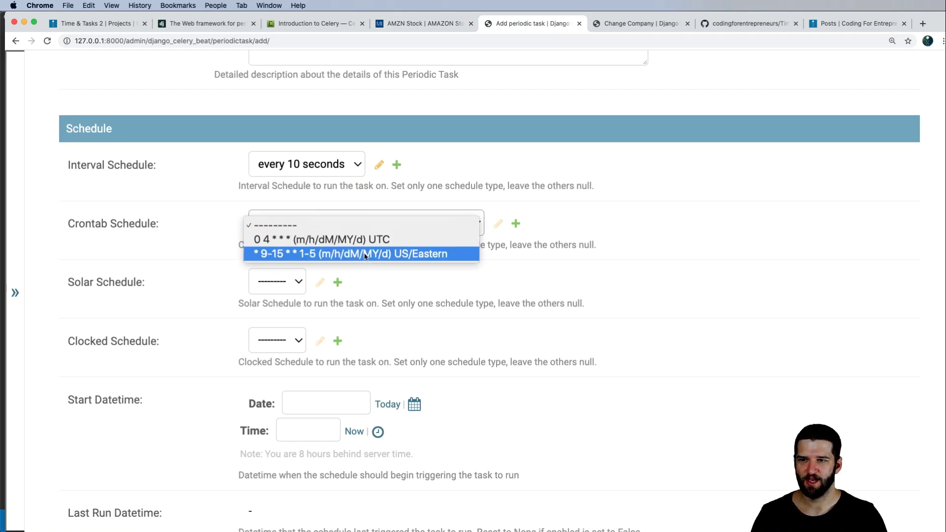
left_click(362, 258)
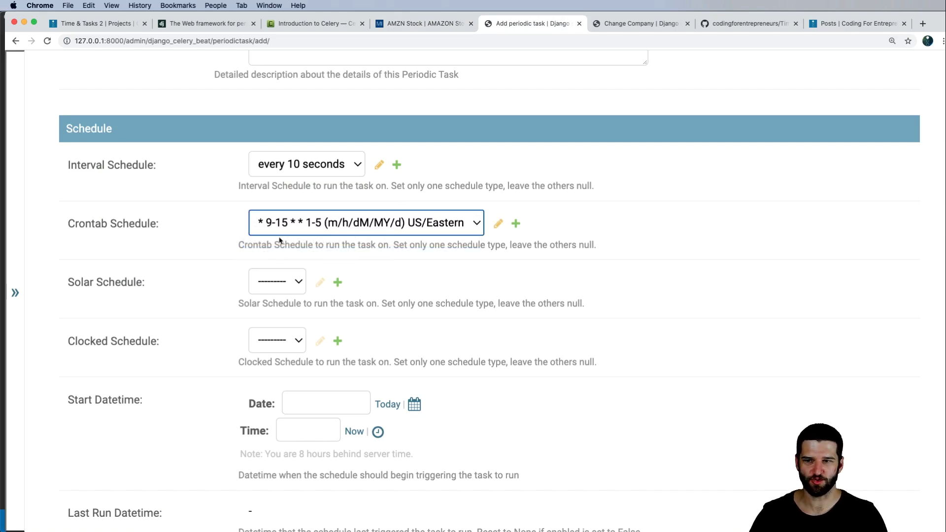
scroll(362, 240, "down", 2)
scroll(360, 241, "down", 2)
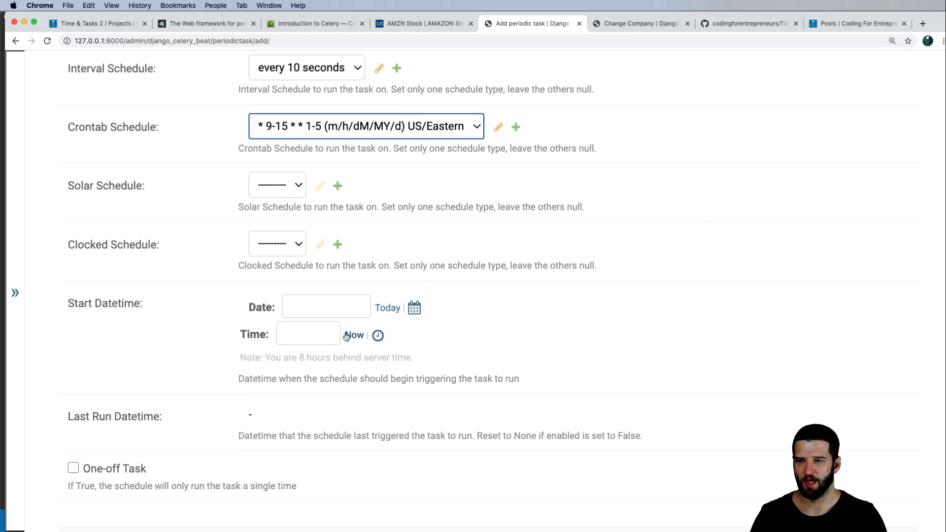
scroll(222, 370, "down", 2)
scroll(121, 401, "down", 1)
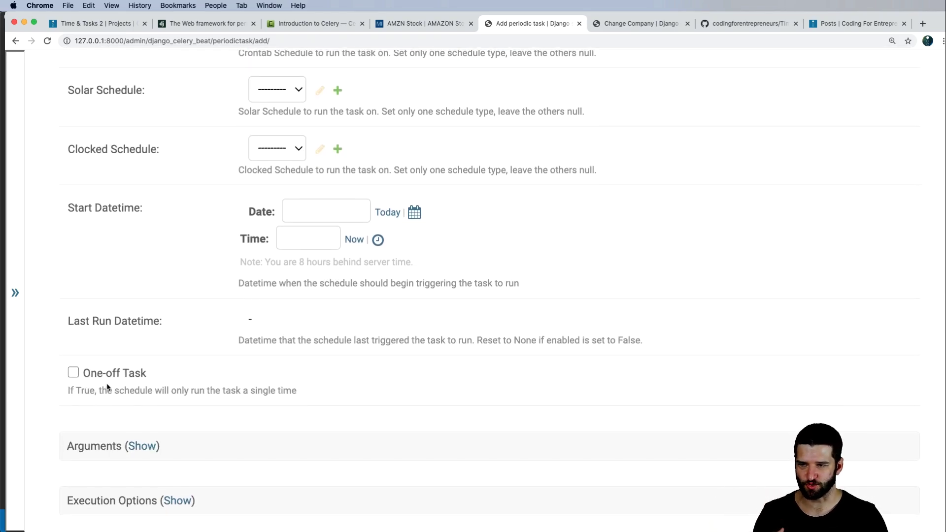
scroll(110, 386, "down", 1)
Reveal the Arguments fields, review the Company model in models.py, and return to the form.
left_click(143, 392)
scroll(192, 396, "down", 2)
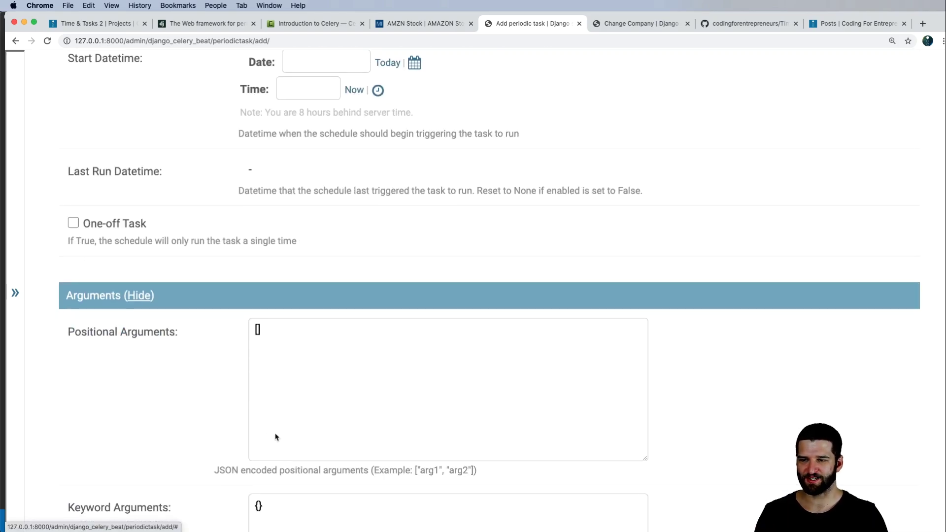
scroll(245, 400, "down", 1)
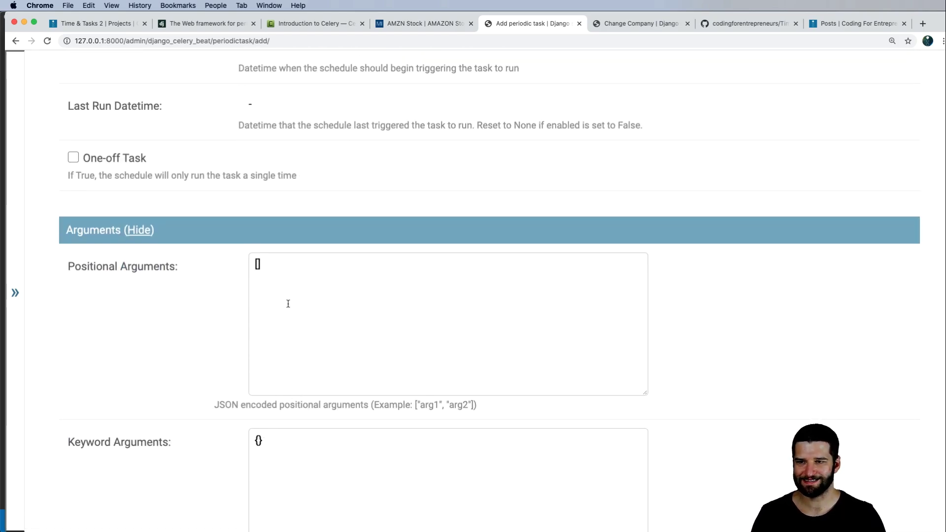
key("super+Tab")
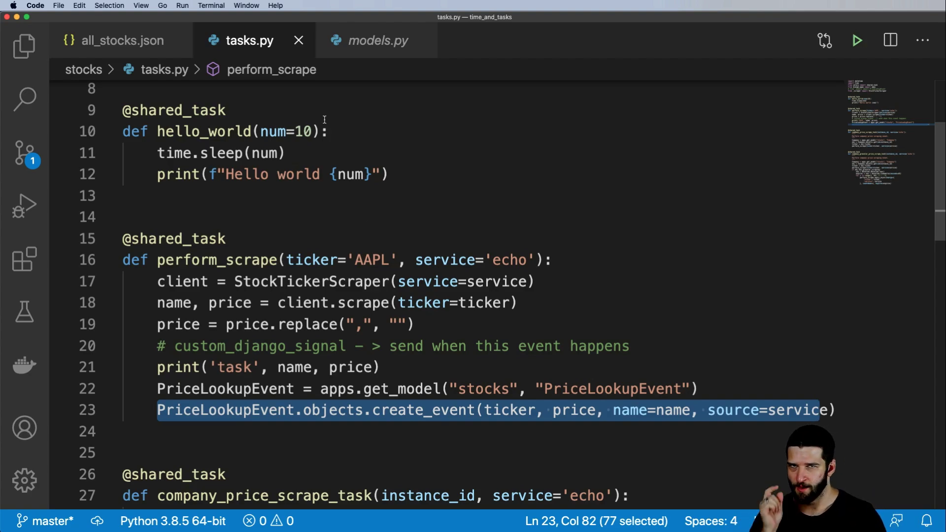
left_click(376, 41)
scroll(400, 181, "up", 1)
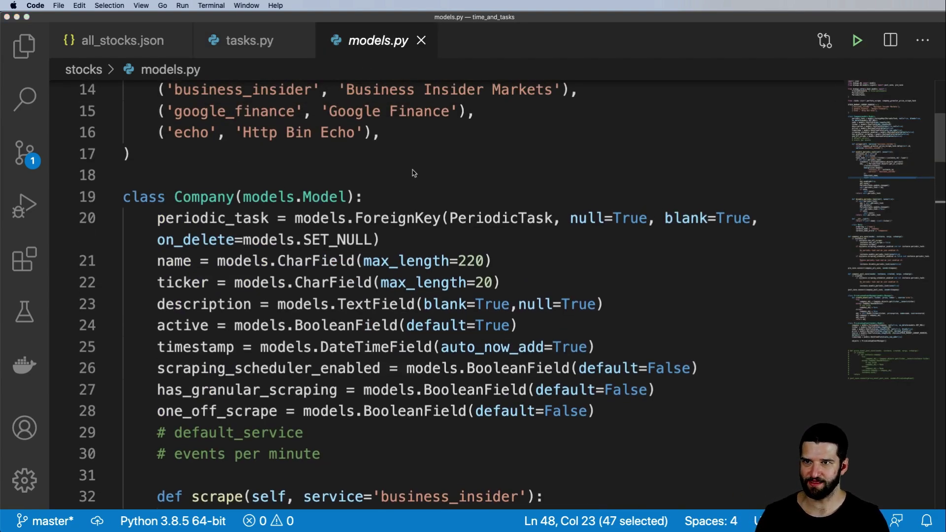
key("super+Tab")
scroll(268, 108, "up", 1)
scroll(116, 120, "up", 10)
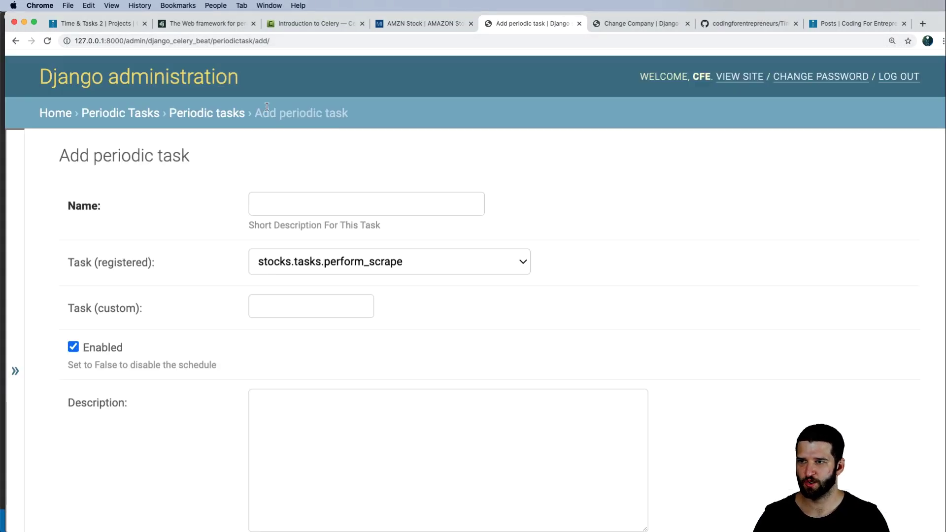
Open the Google company record from the Companies list in Django admin.
left_click(56, 106)
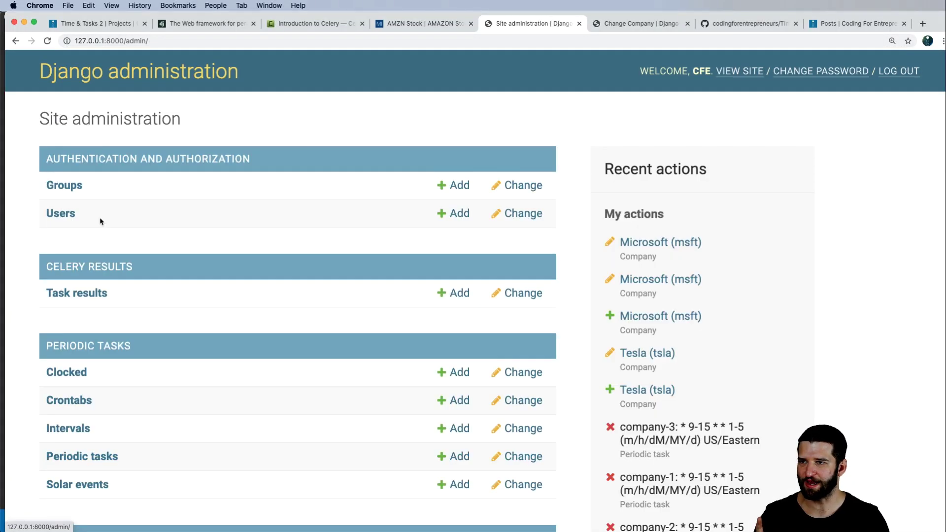
scroll(105, 236, "down", 3)
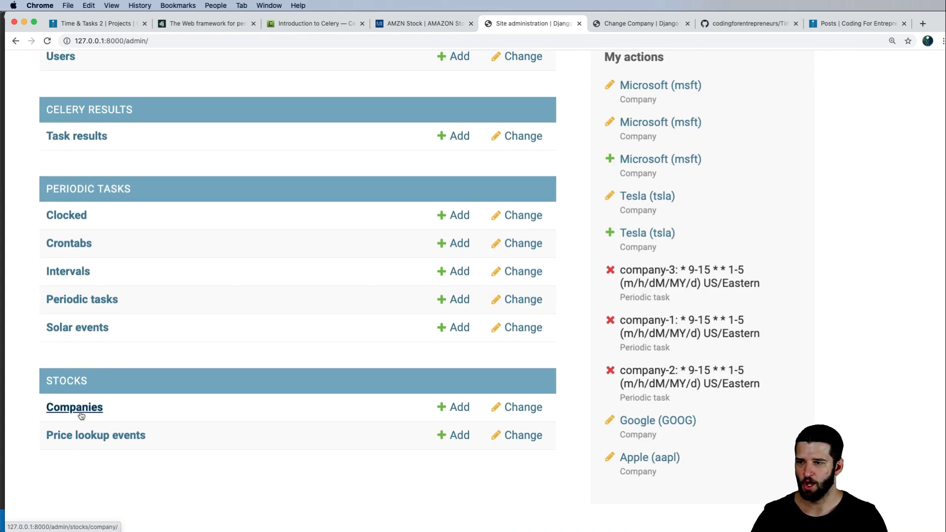
left_click(82, 407)
left_click(123, 315)
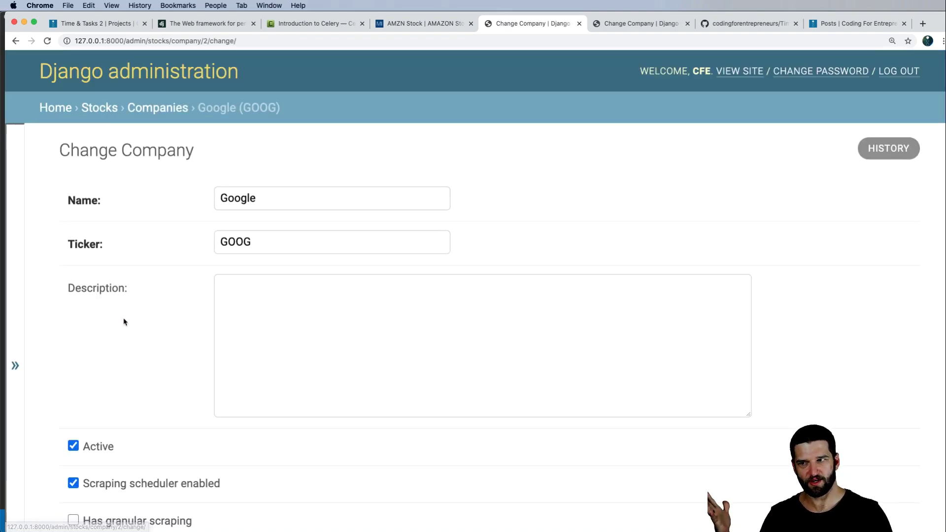
scroll(123, 321, "down", 1)
scroll(129, 329, "down", 2)
scroll(130, 329, "down", 2)
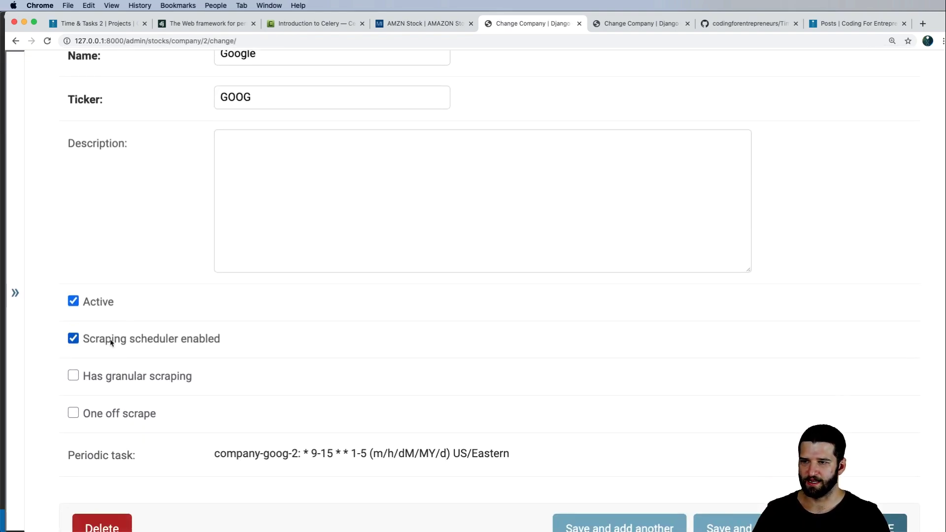
left_click_drag(220, 339, 87, 340)
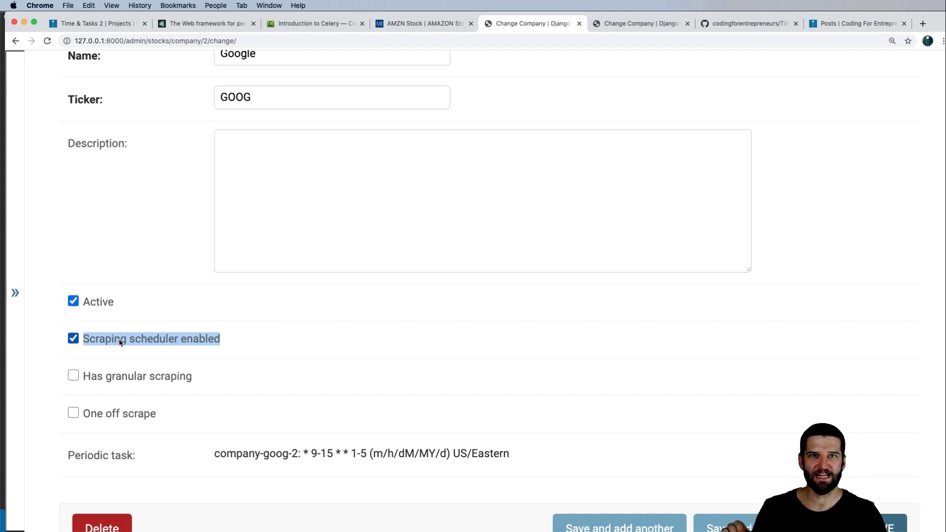
scroll(164, 339, "up", 1)
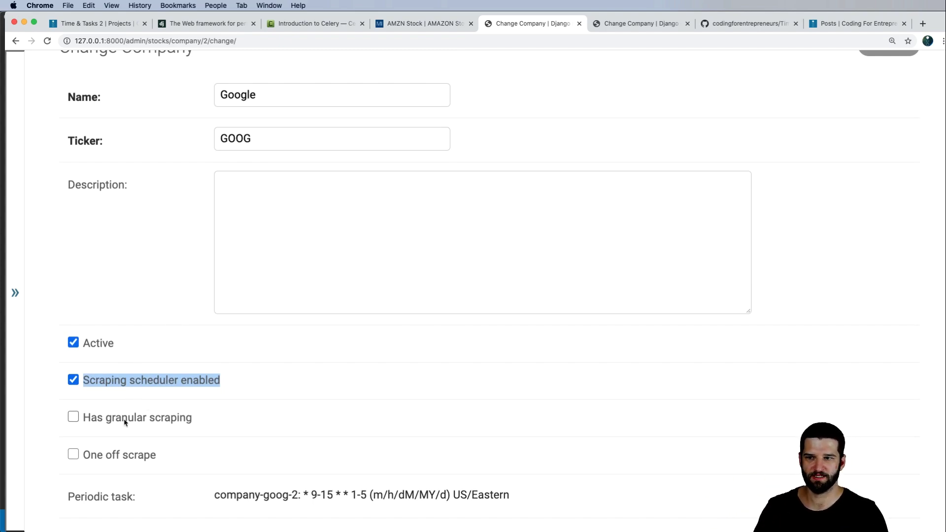
Inspect Google's scraping checkboxes, toggling Has granular scraping on and off, then return to VS Code.
left_click_drag(88, 420, 236, 421)
left_click(237, 424)
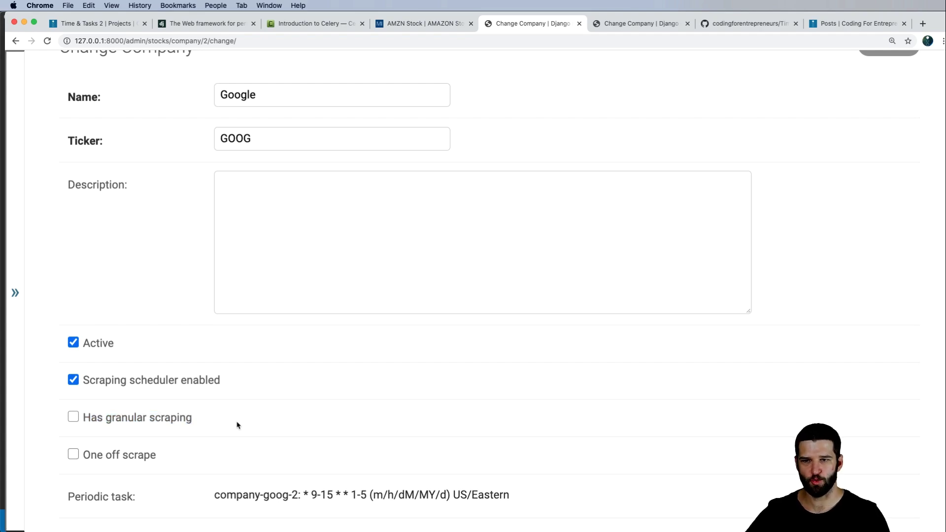
left_click(185, 422)
scroll(259, 429, "down", 2)
scroll(258, 429, "down", 1)
key("super+Tab")
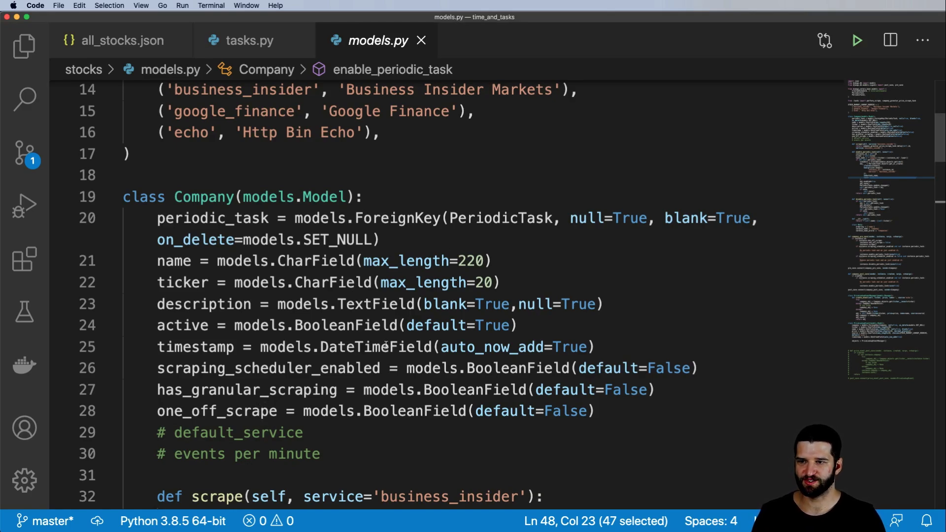
scroll(383, 340, "down", 5)
scroll(384, 343, "down", 2)
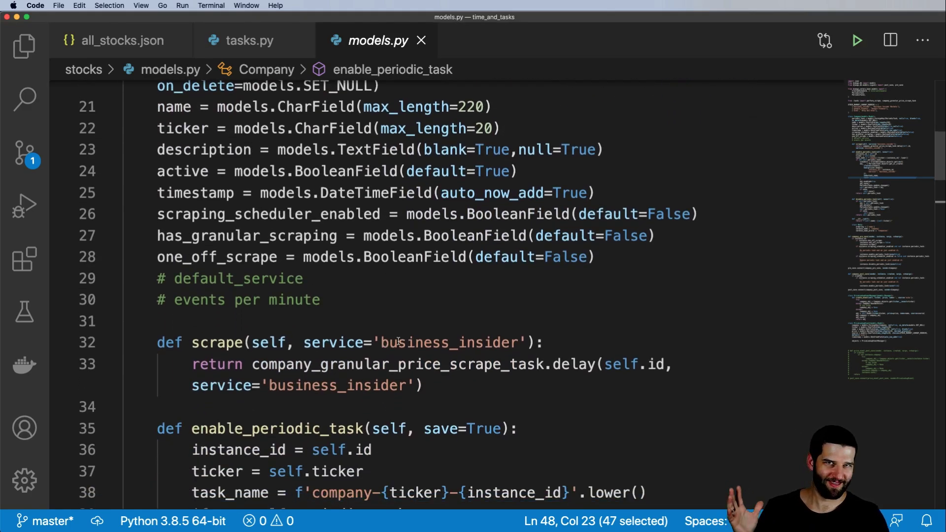
scroll(387, 323, "down", 2)
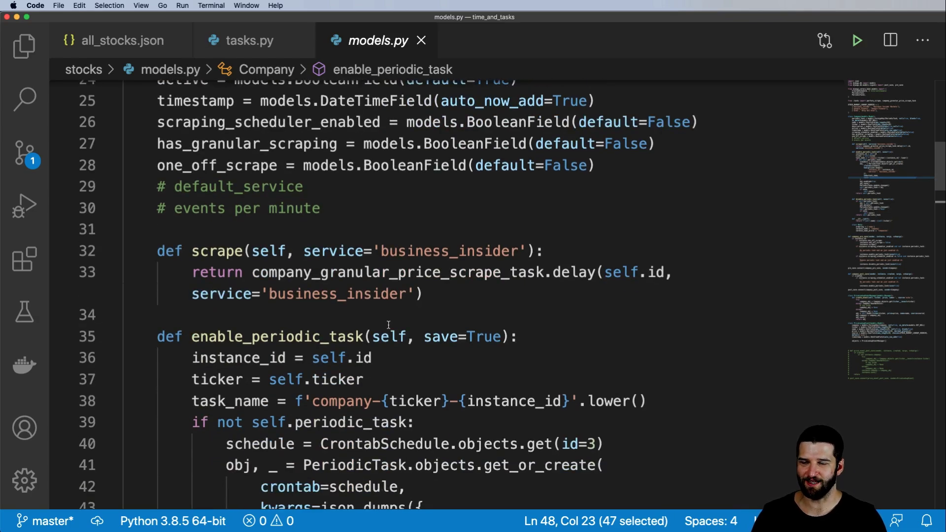
scroll(380, 321, "down", 5)
left_click_drag(157, 256, 492, 344)
scroll(443, 325, "down", 1)
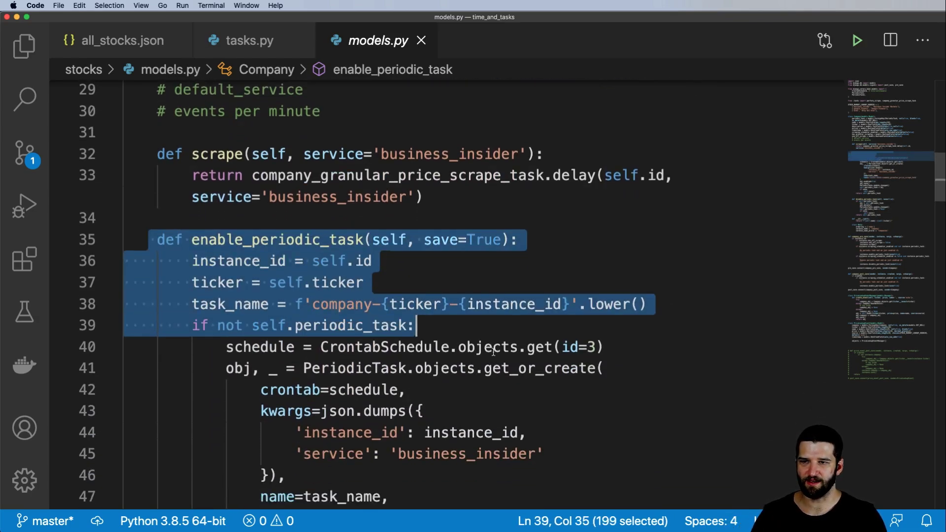
scroll(443, 317, "down", 4)
Highlight enable_periodic_task's crontab lookup and PeriodicTask get_or_create call in models.py.
left_click(442, 310)
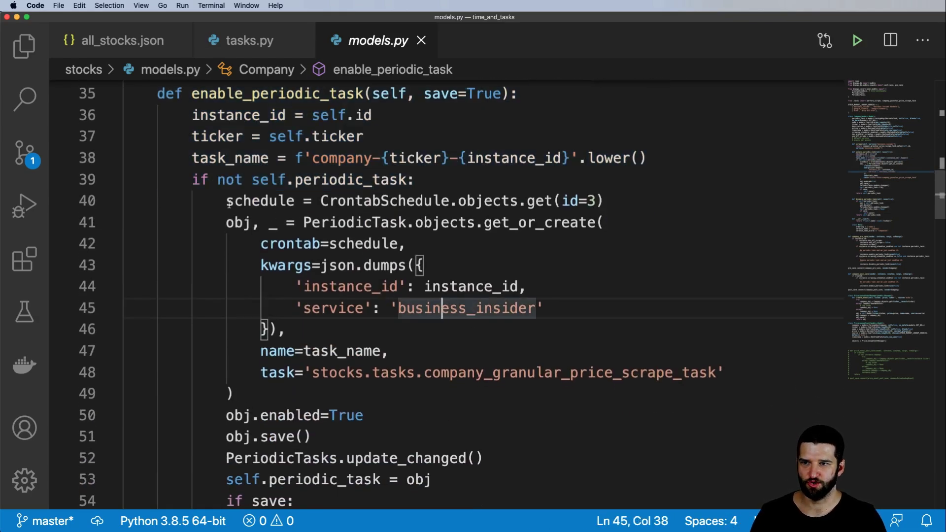
left_click_drag(226, 201, 604, 201)
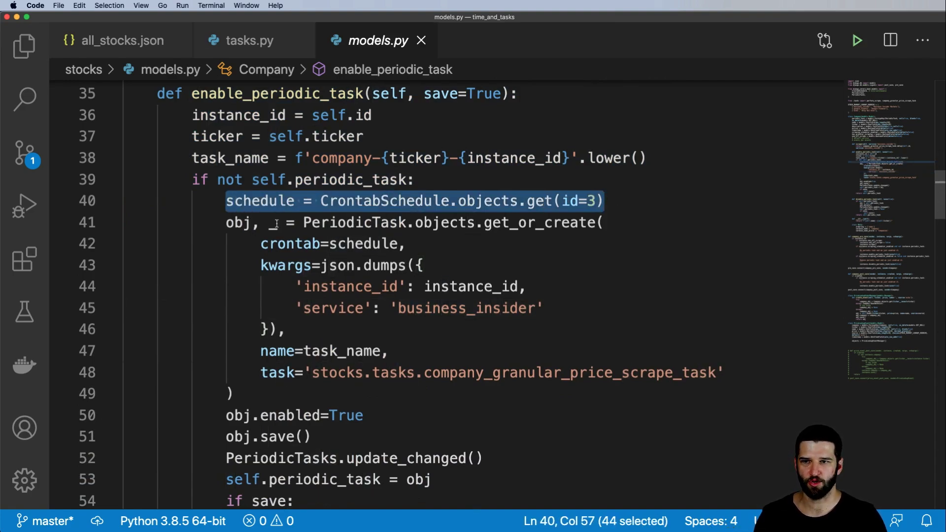
left_click_drag(213, 221, 400, 394)
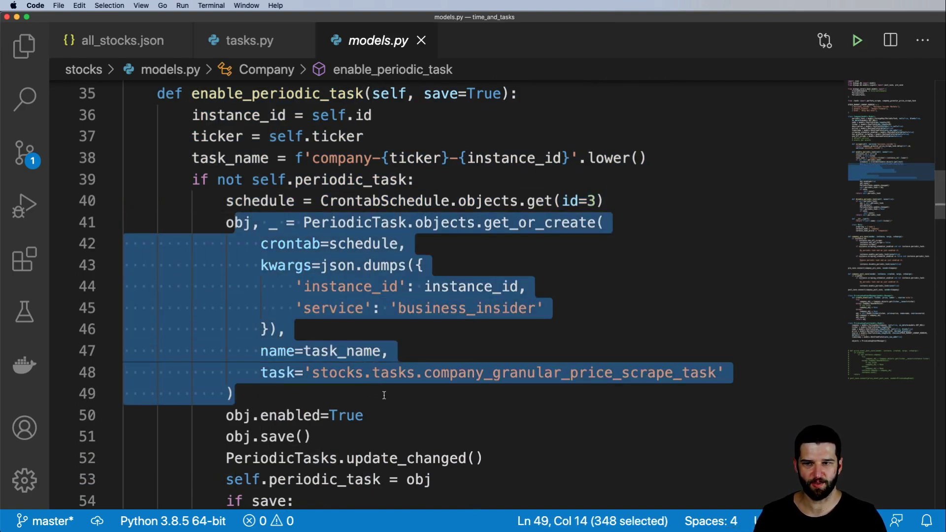
scroll(400, 393, "down", 2)
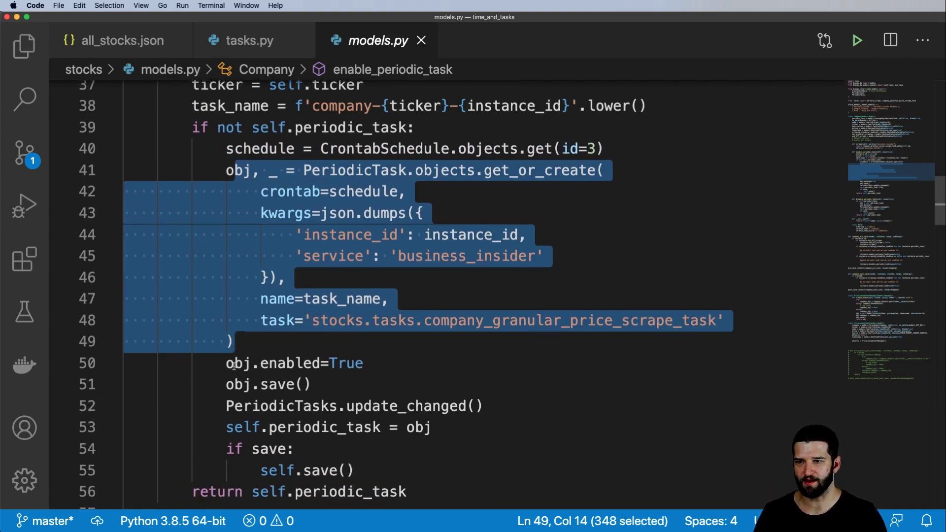
left_click_drag(219, 362, 484, 405)
double_click(301, 397)
scroll(301, 397, "down", 3)
scroll(300, 397, "down", 2)
scroll(301, 397, "down", 2)
scroll(301, 398, "down", 1)
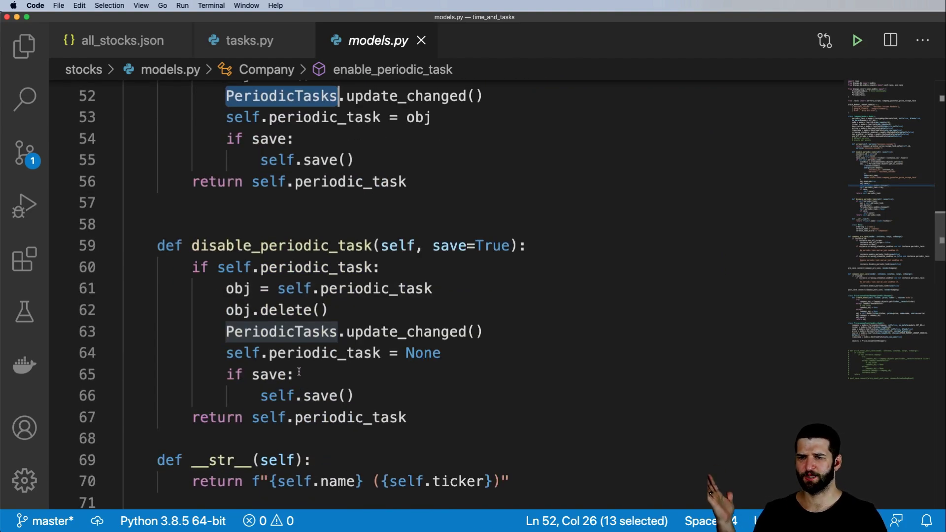
Highlight the disable_periodic_task body, then return to Google's Change Company page.
left_click_drag(183, 266, 470, 409)
left_click(470, 409)
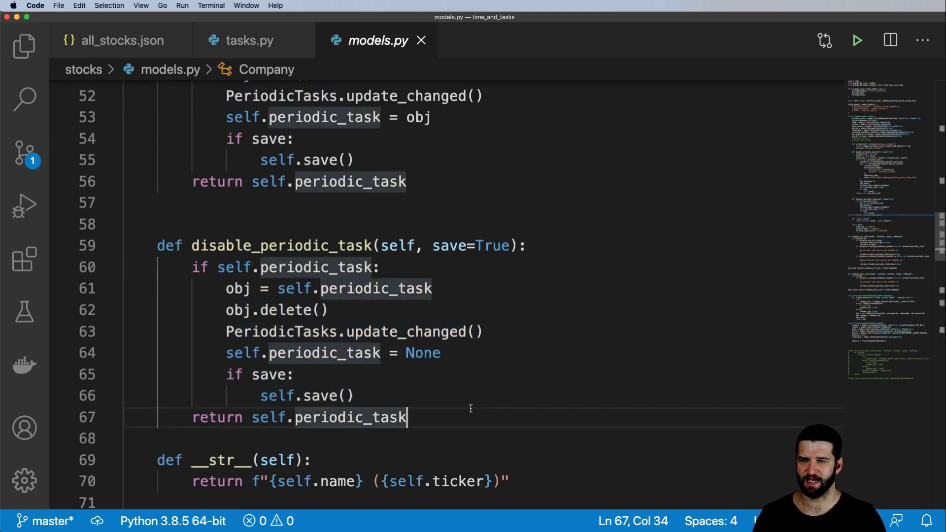
scroll(471, 409, "down", 1)
scroll(469, 407, "up", 3)
scroll(467, 405, "up", 3)
scroll(443, 402, "up", 1)
scroll(429, 392, "up", 2)
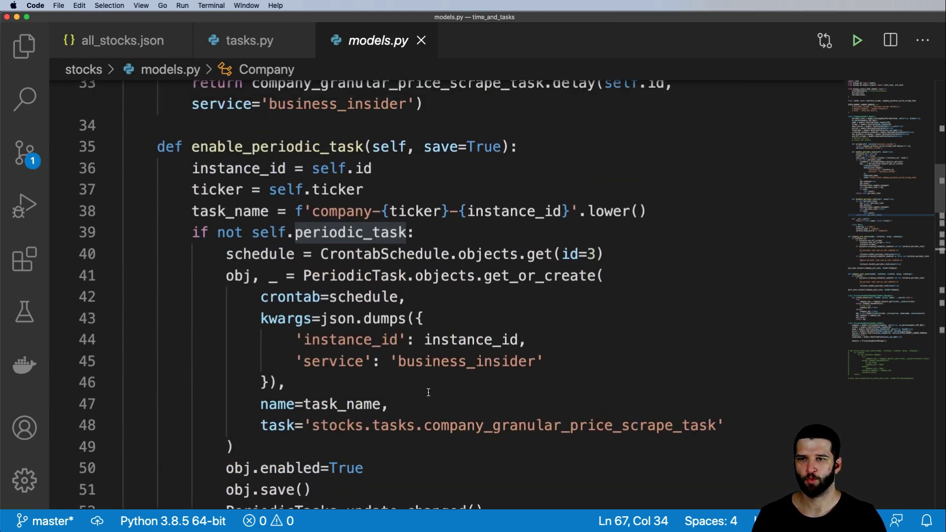
scroll(399, 386, "up", 1)
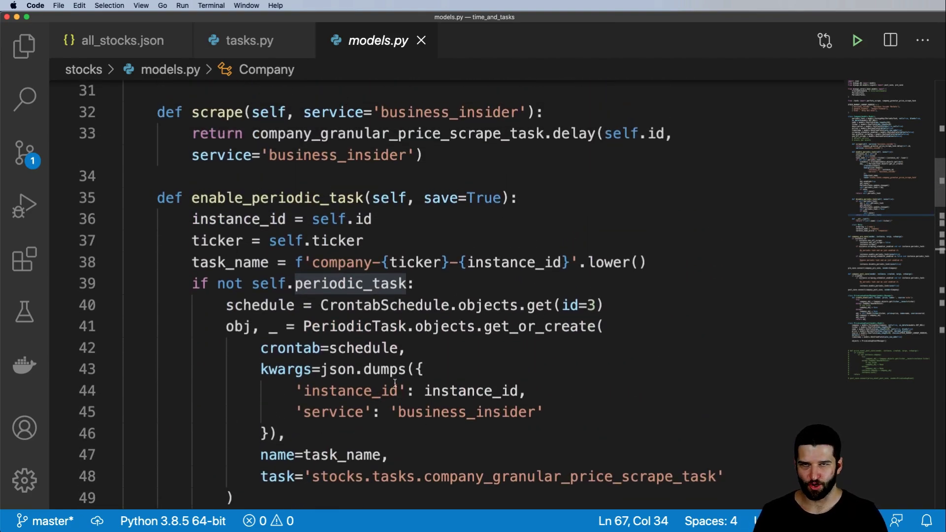
key("super+Tab")
scroll(397, 310, "up", 1)
scroll(394, 308, "up", 4)
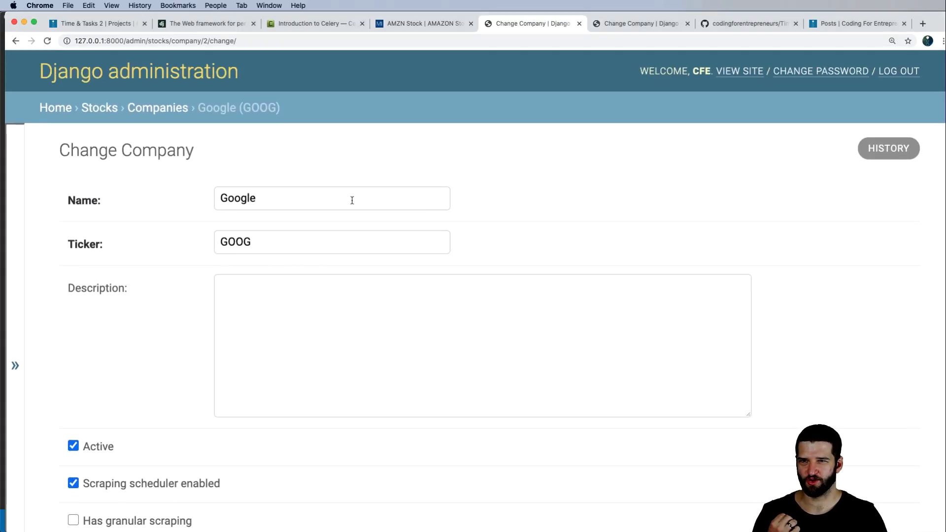
Flip between the Celery introduction and djangoproject.com tabs, ending on the AMZN stock page.
left_click(294, 24)
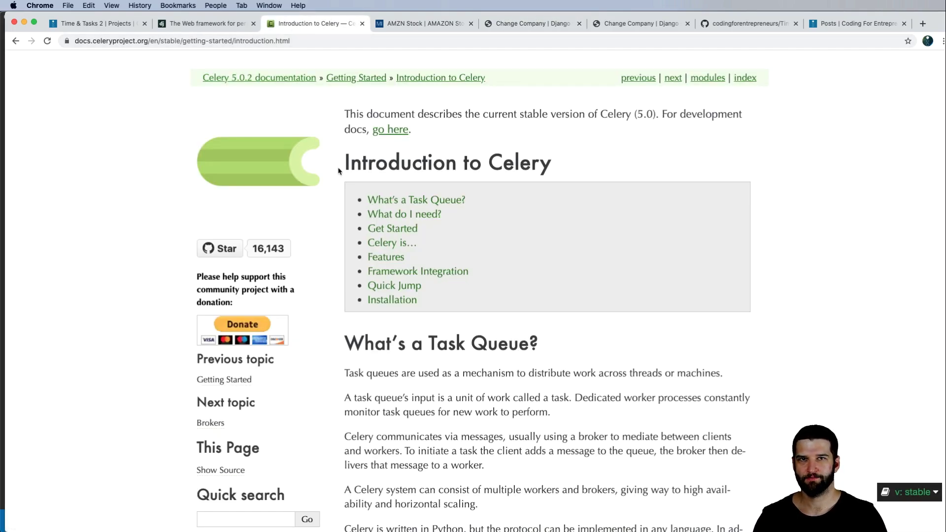
left_click(224, 29)
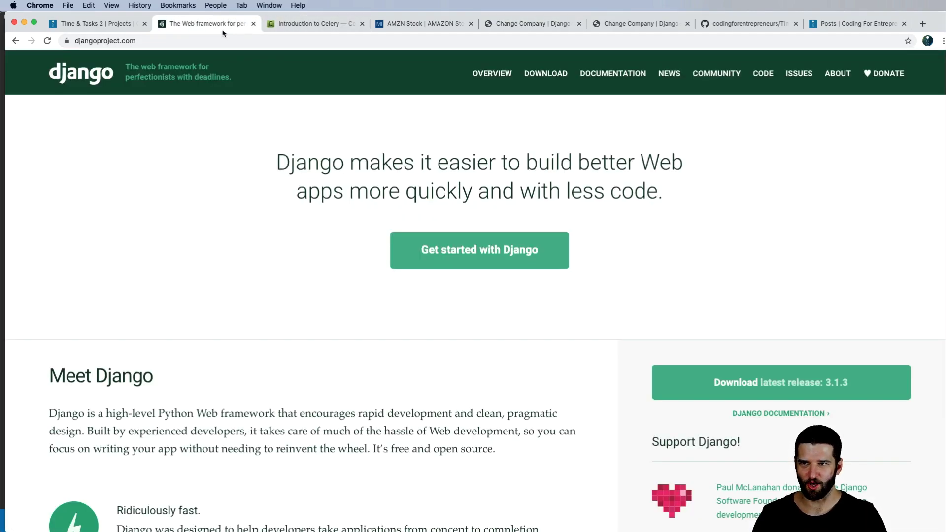
left_click(292, 25)
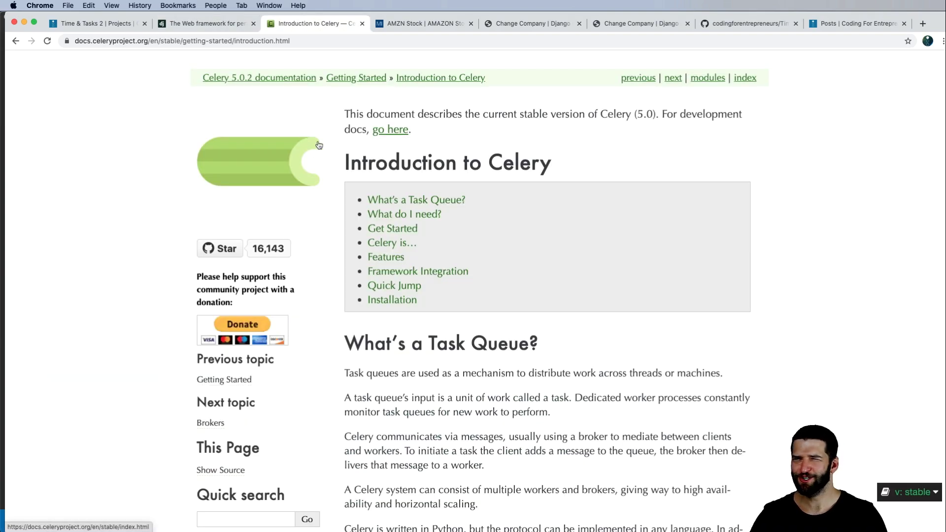
mouse_move(378, 159)
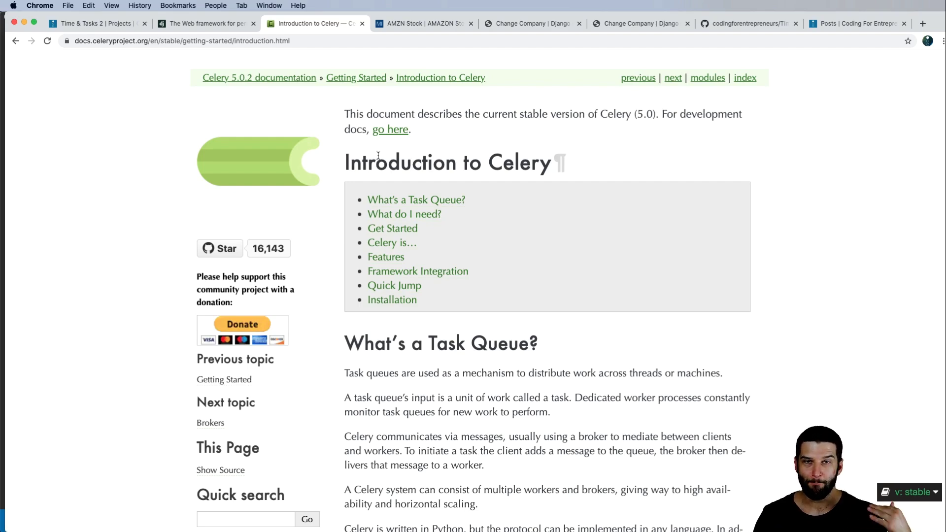
left_click(412, 25)
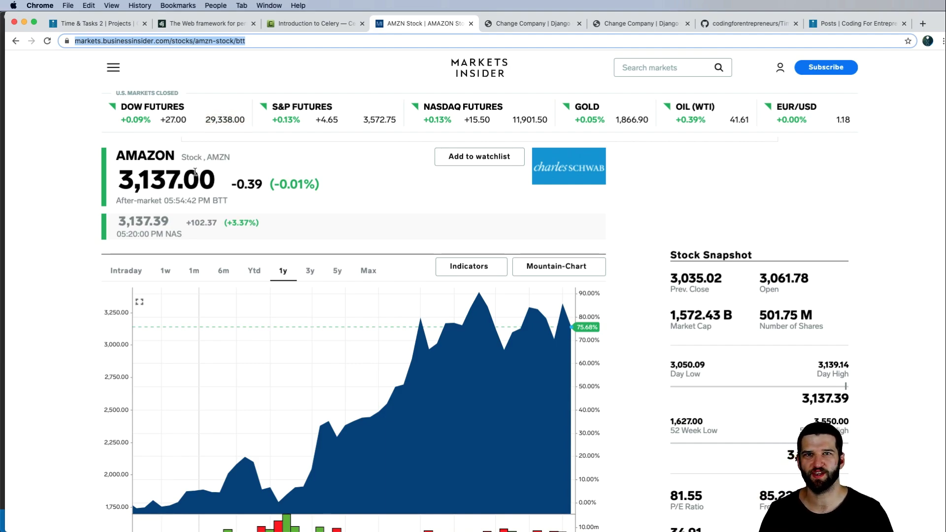
Show the Time & Tasks 2 project page and its Time-Tasks-2 GitHub repository.
key("super+1")
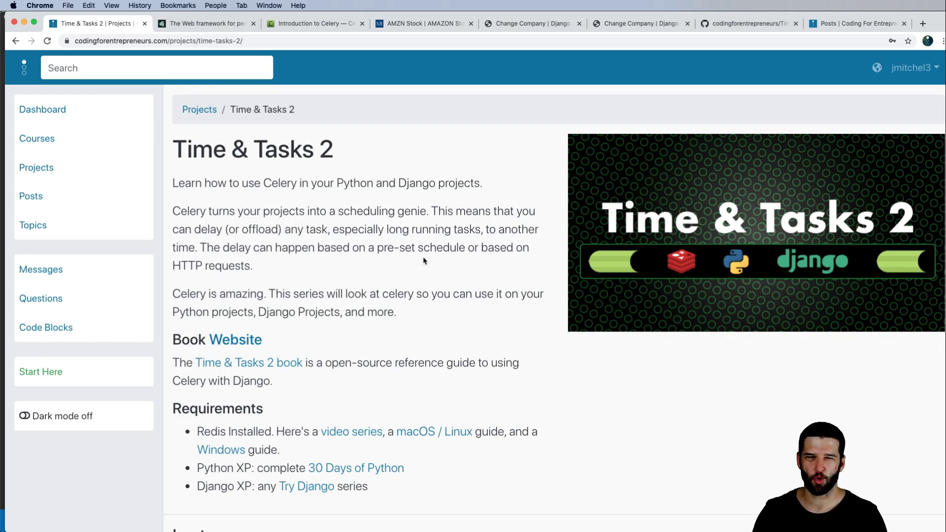
left_click(721, 26)
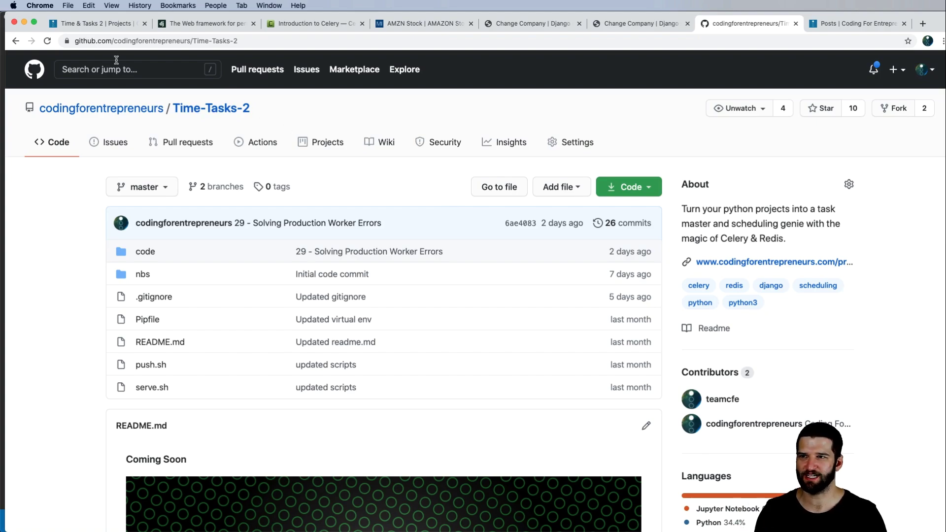
left_click(94, 24)
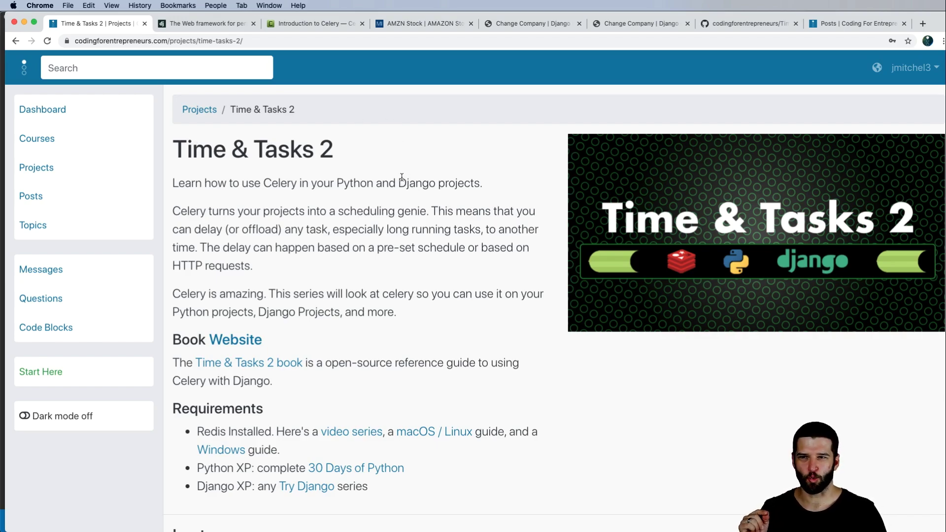
Cycle through the Celery docs, Django homepage and AMZN stock tabs, ending on Time & Tasks 2.
left_click(286, 24)
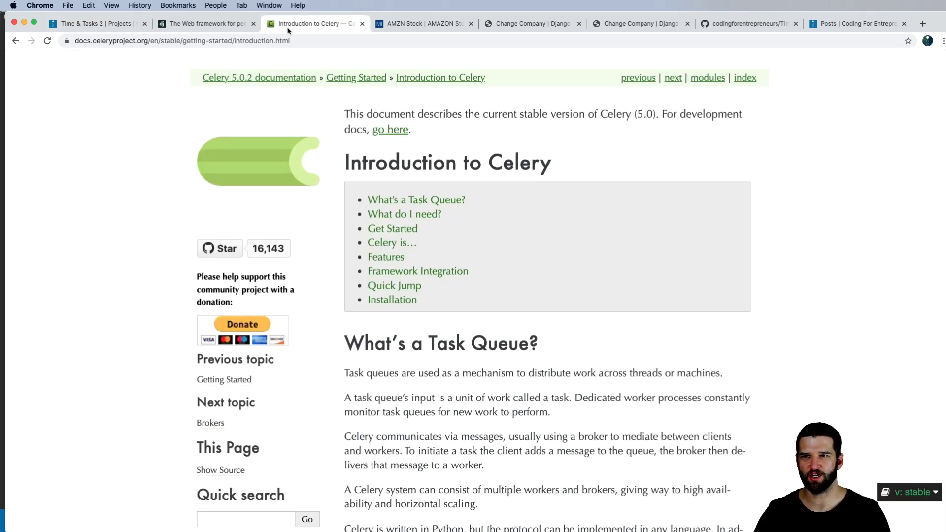
left_click(188, 23)
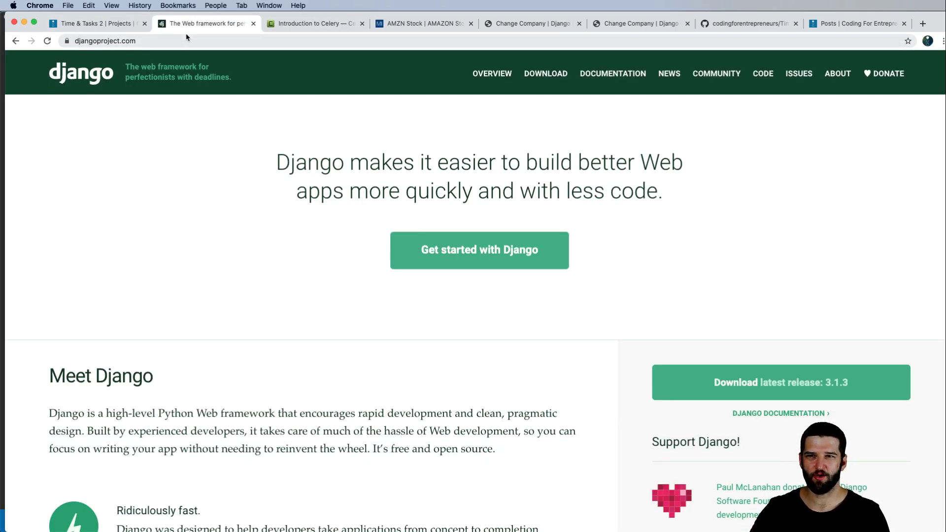
left_click(413, 25)
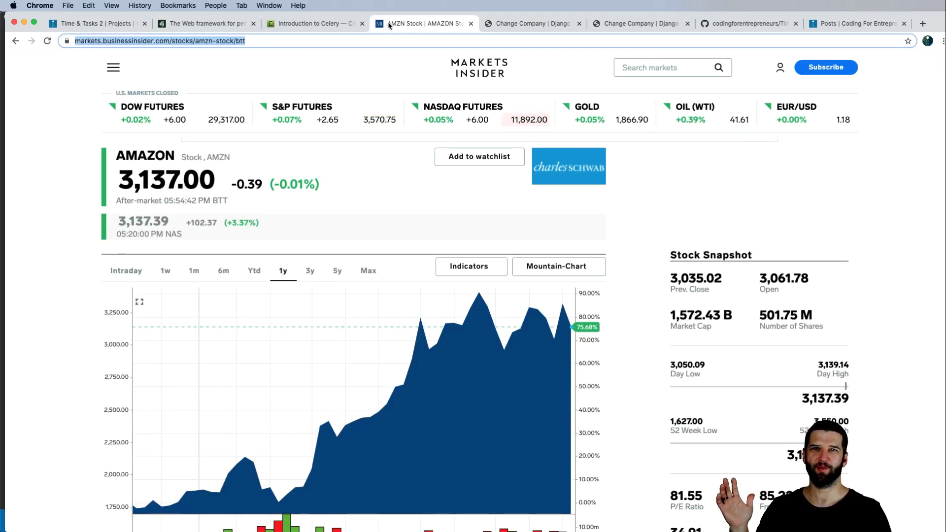
left_click(89, 24)
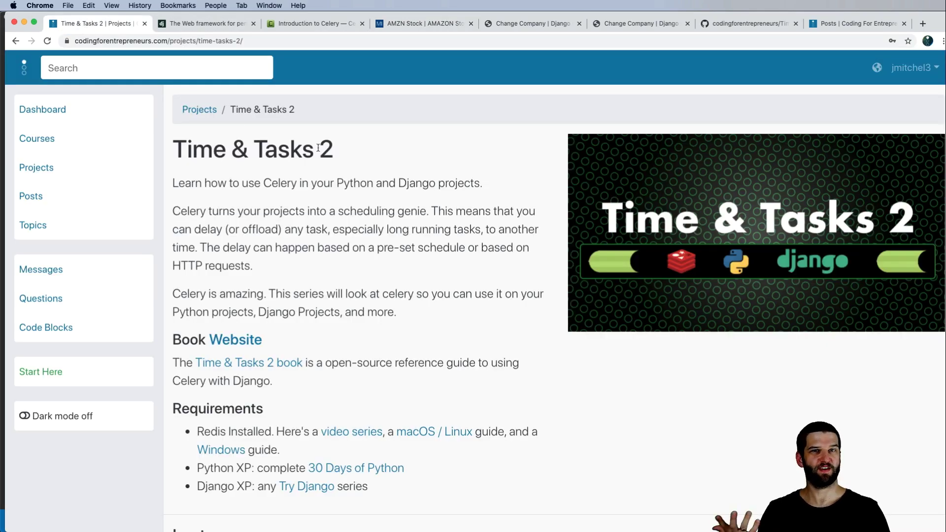